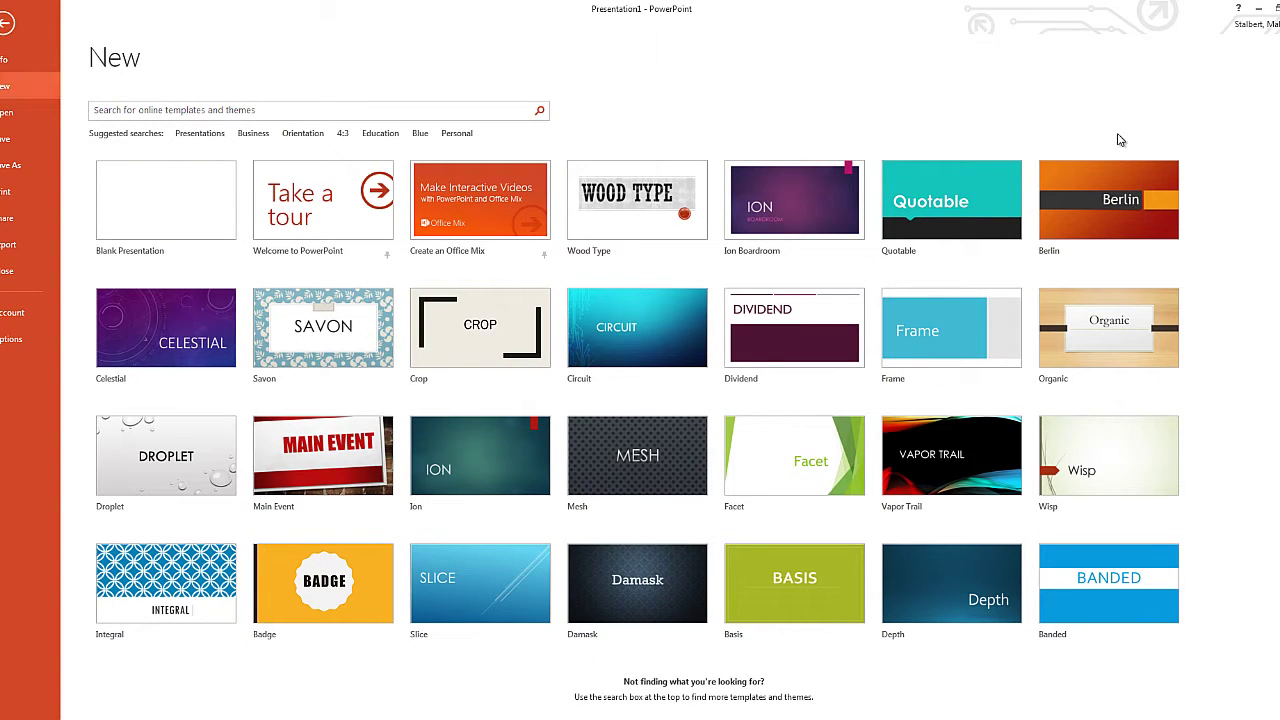
Create Presentation2 as a blank presentation with one empty title slide
click(152, 218)
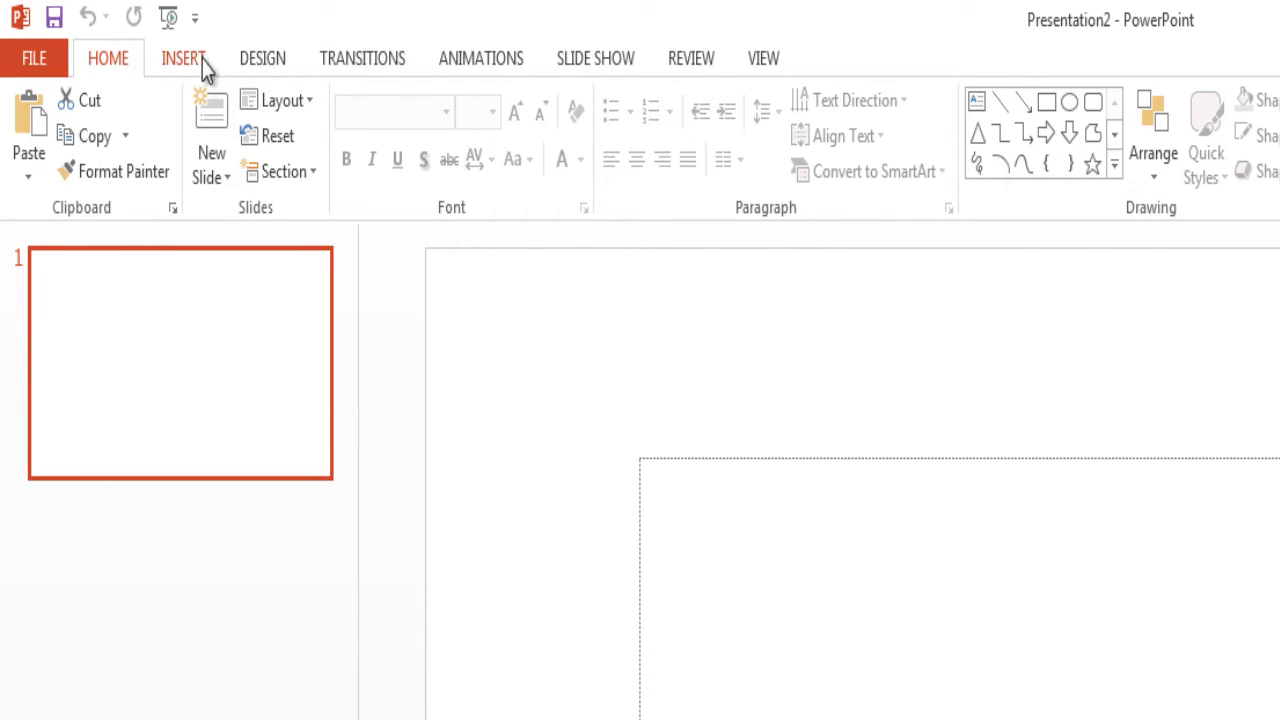
click(900, 580)
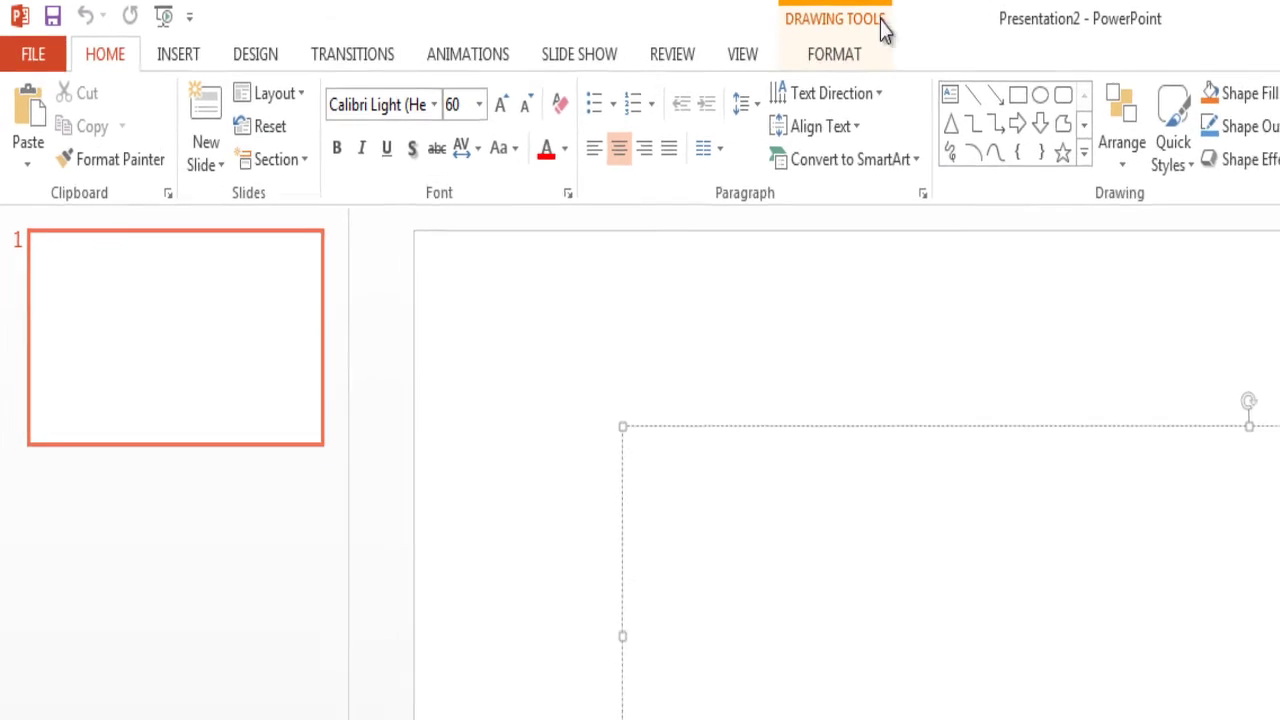
click(459, 359)
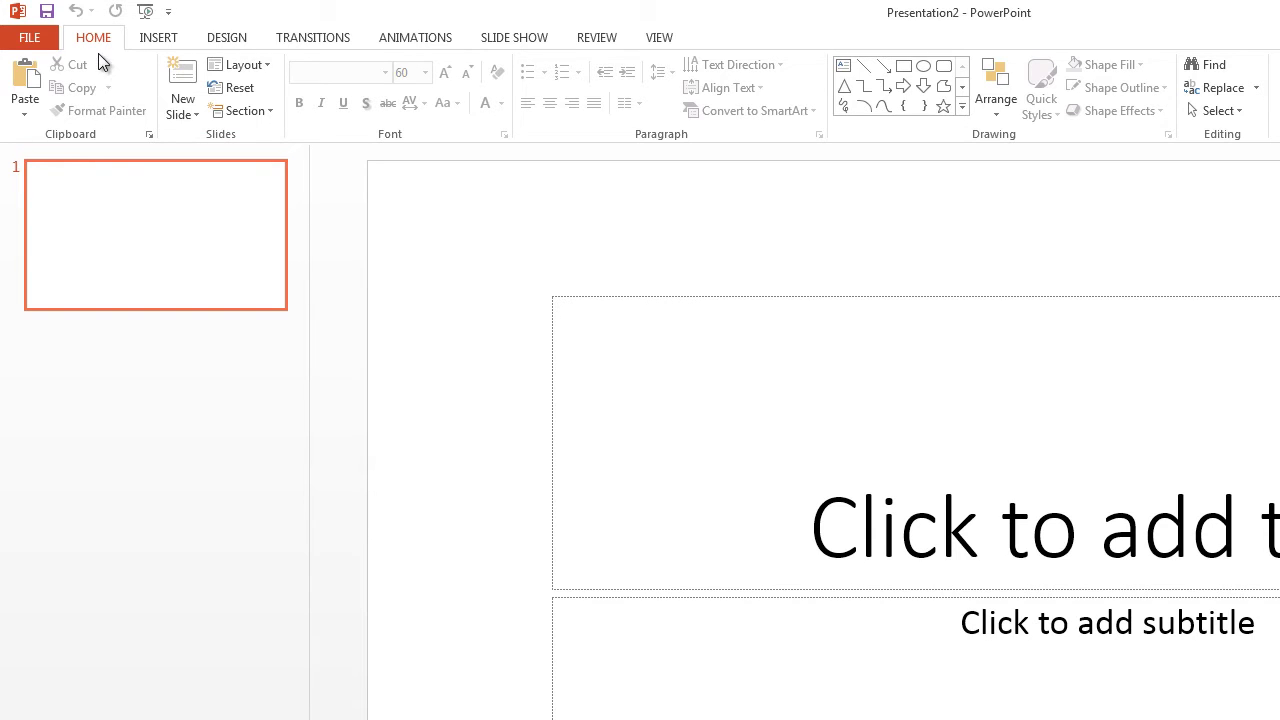
click(22, 44)
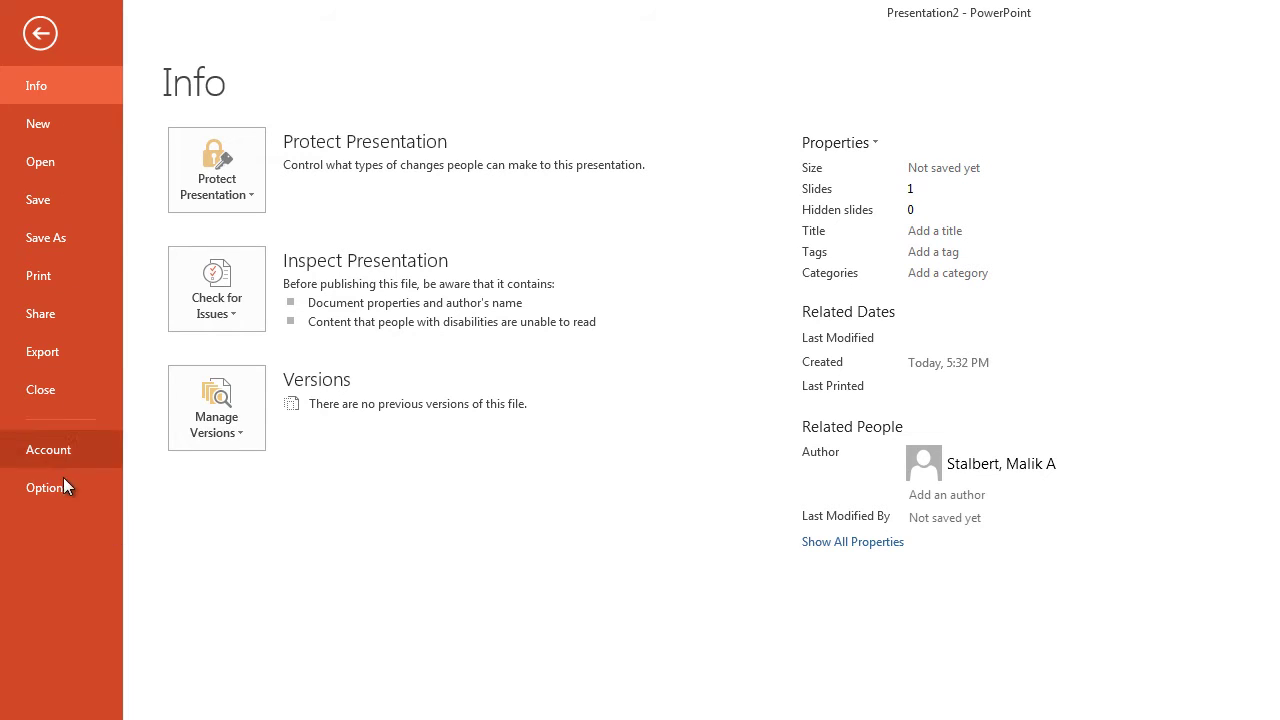
click(38, 36)
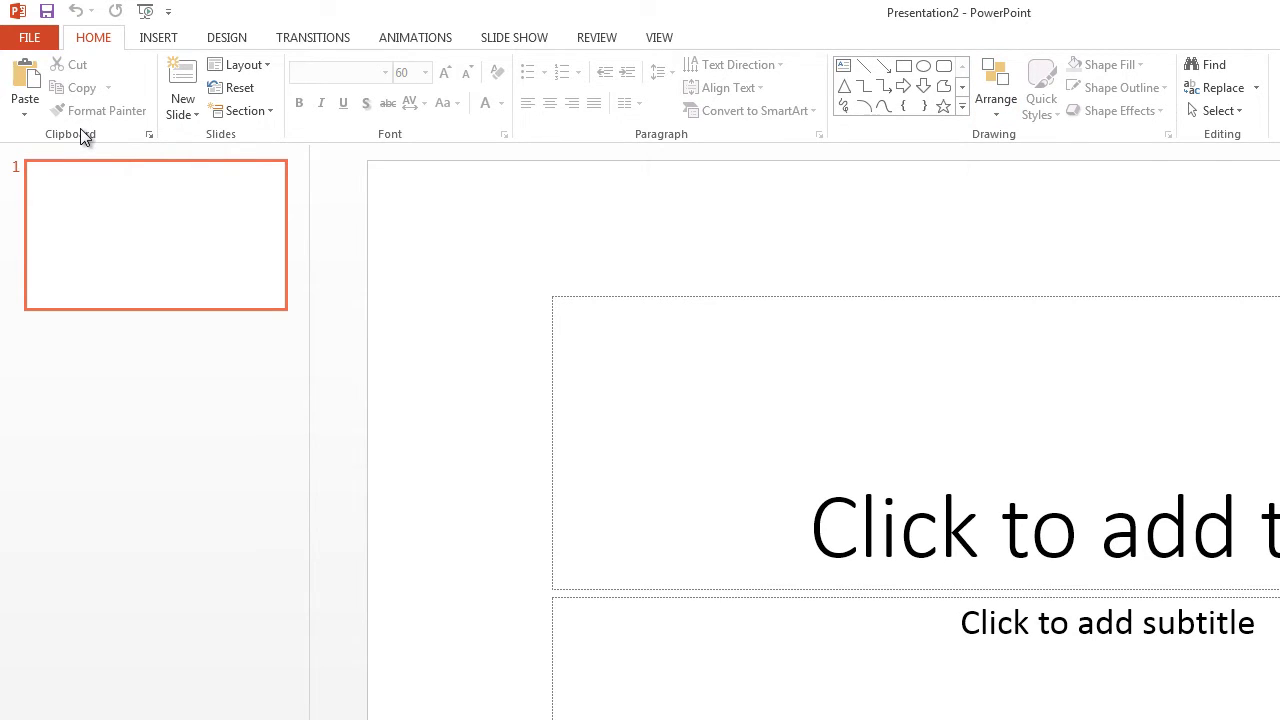
click(158, 37)
click(228, 38)
click(297, 38)
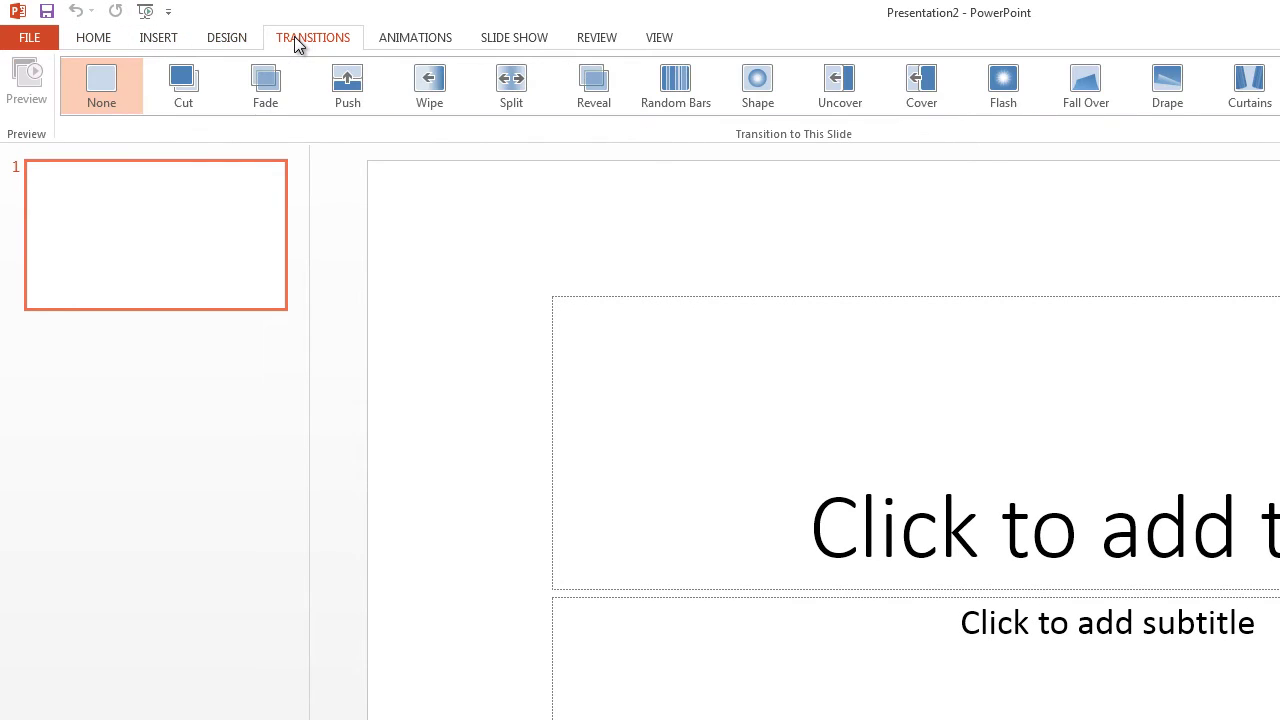
click(415, 40)
click(551, 38)
click(598, 38)
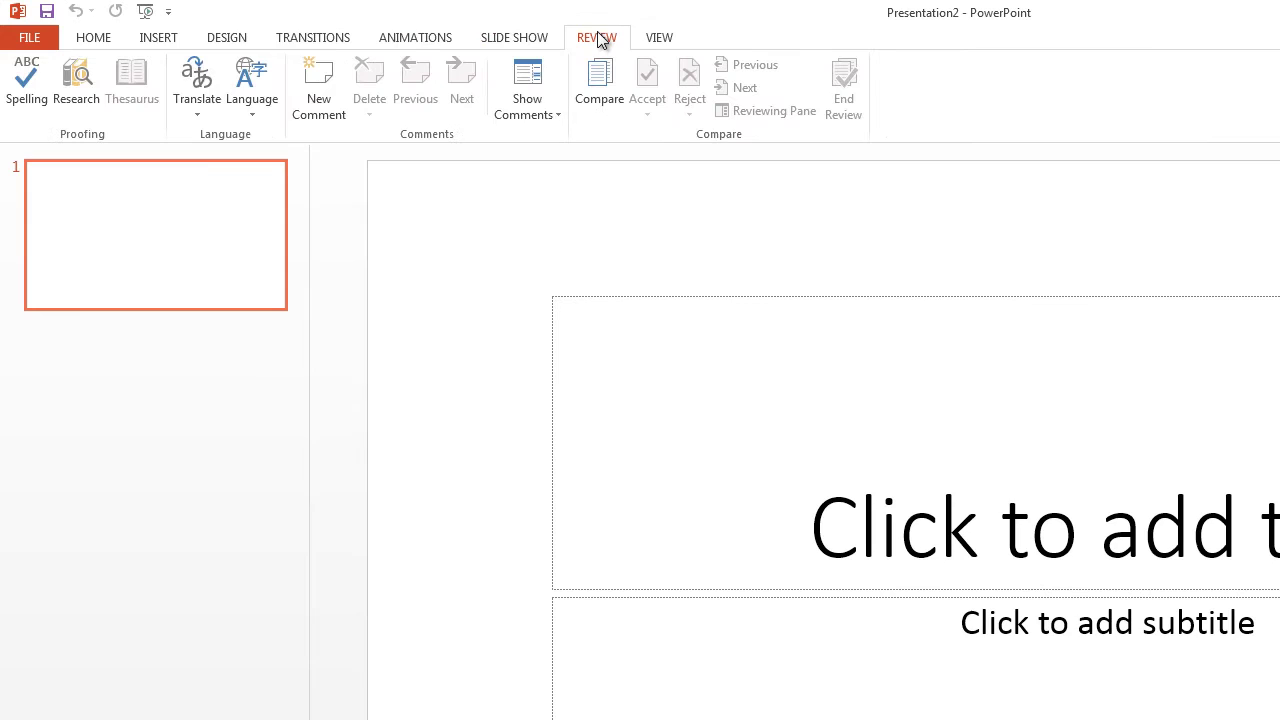
click(222, 37)
click(153, 38)
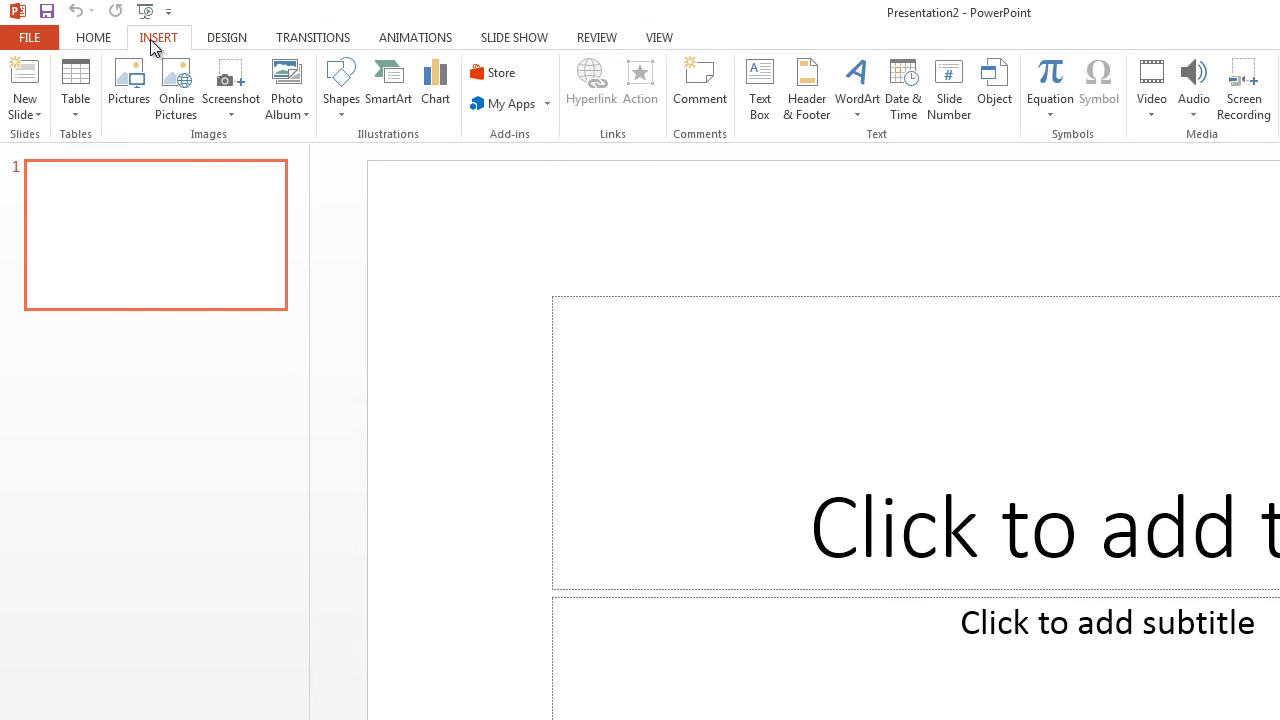
click(90, 39)
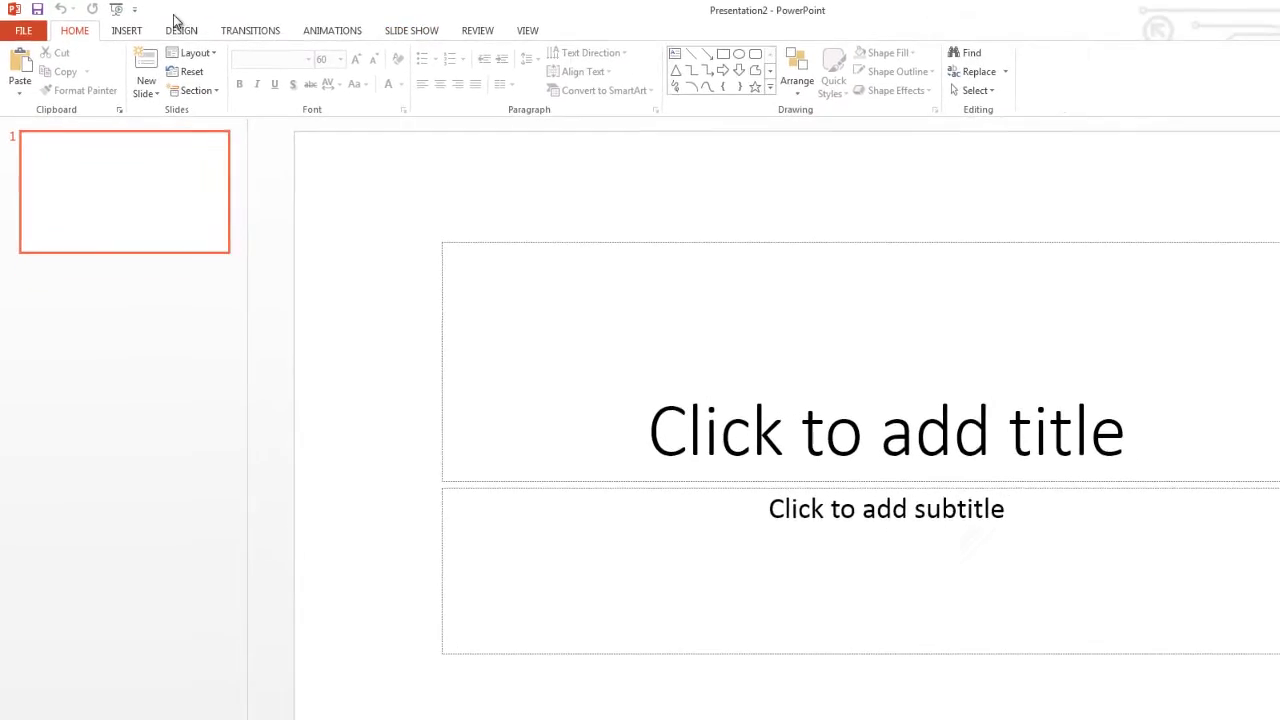
click(180, 29)
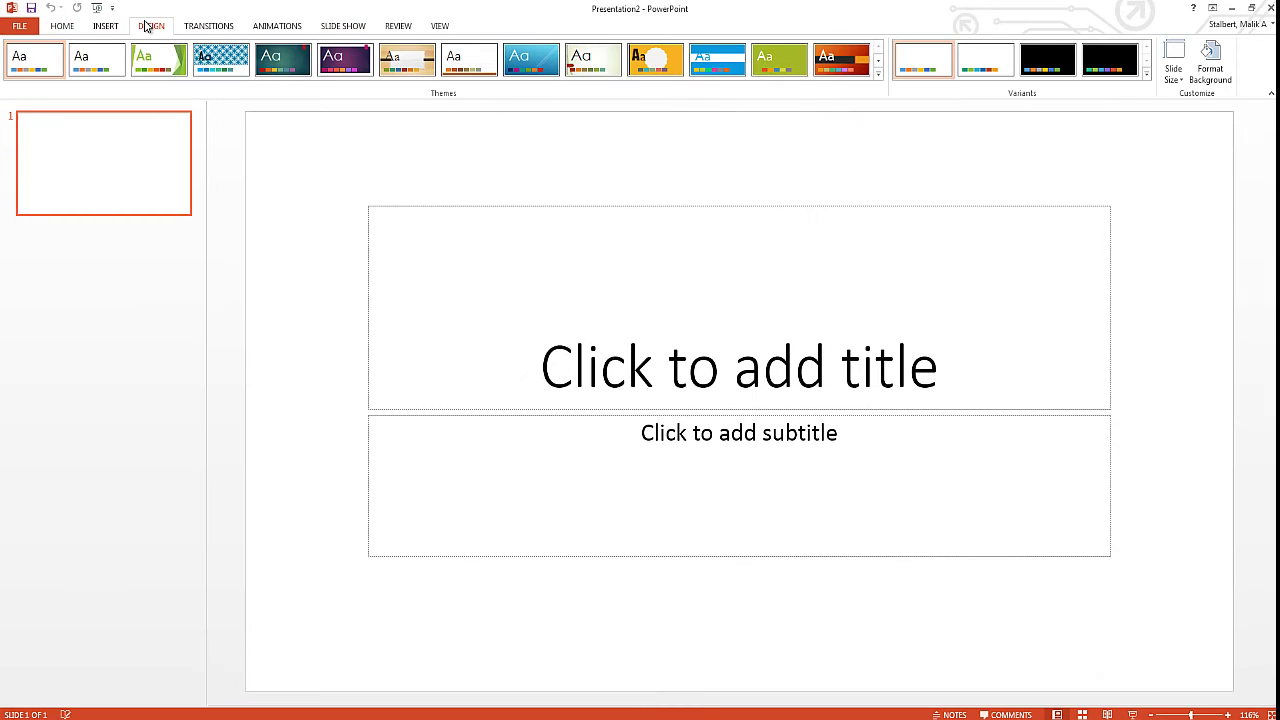
click(392, 26)
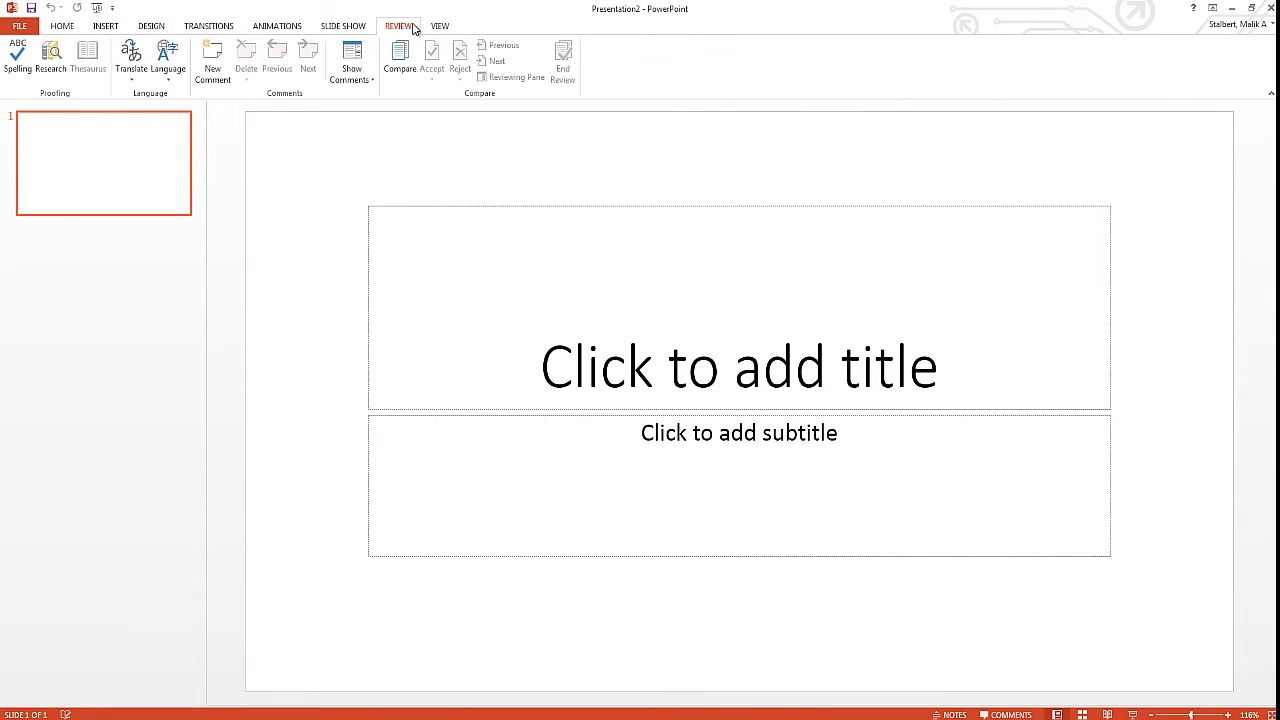
click(208, 28)
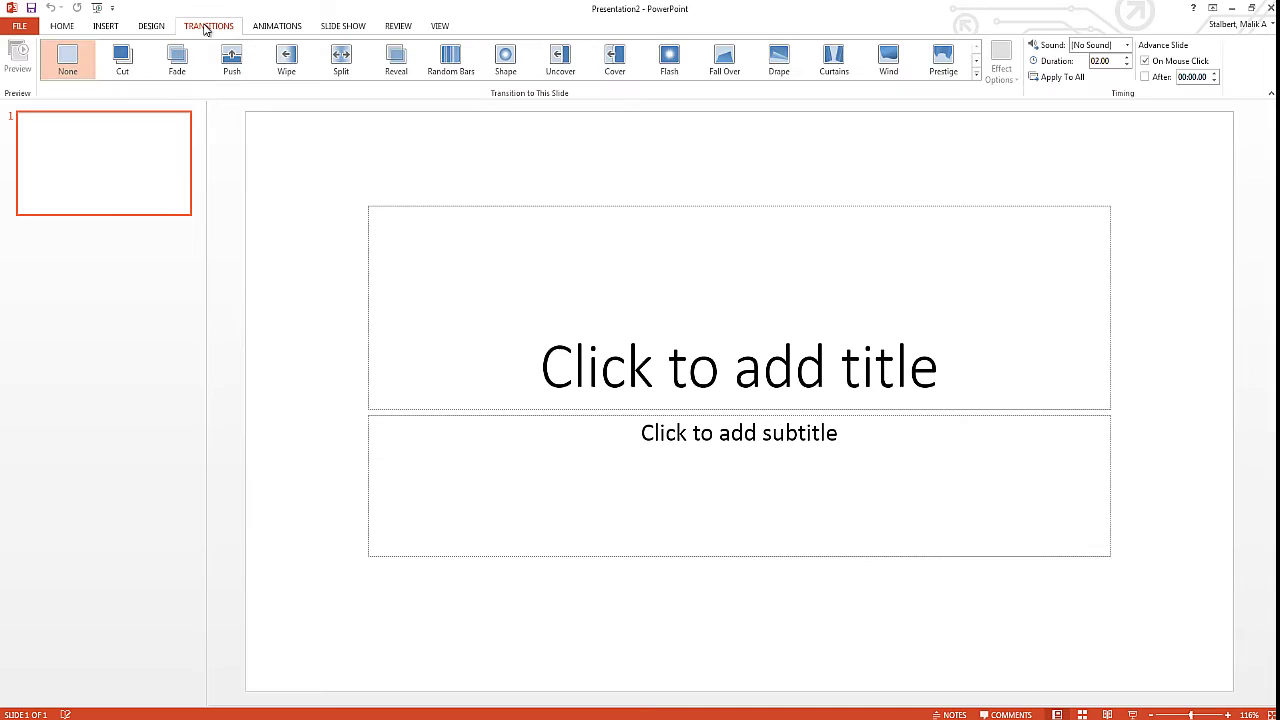
click(286, 28)
click(106, 26)
click(62, 26)
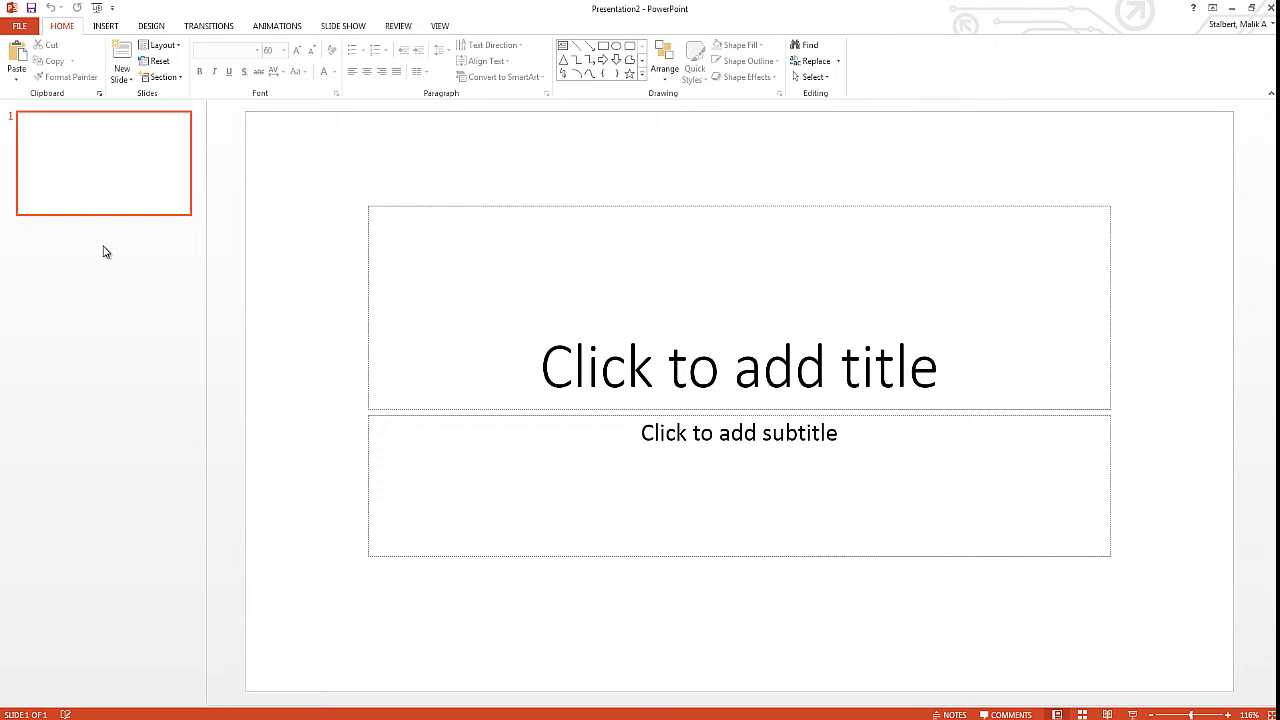
click(152, 166)
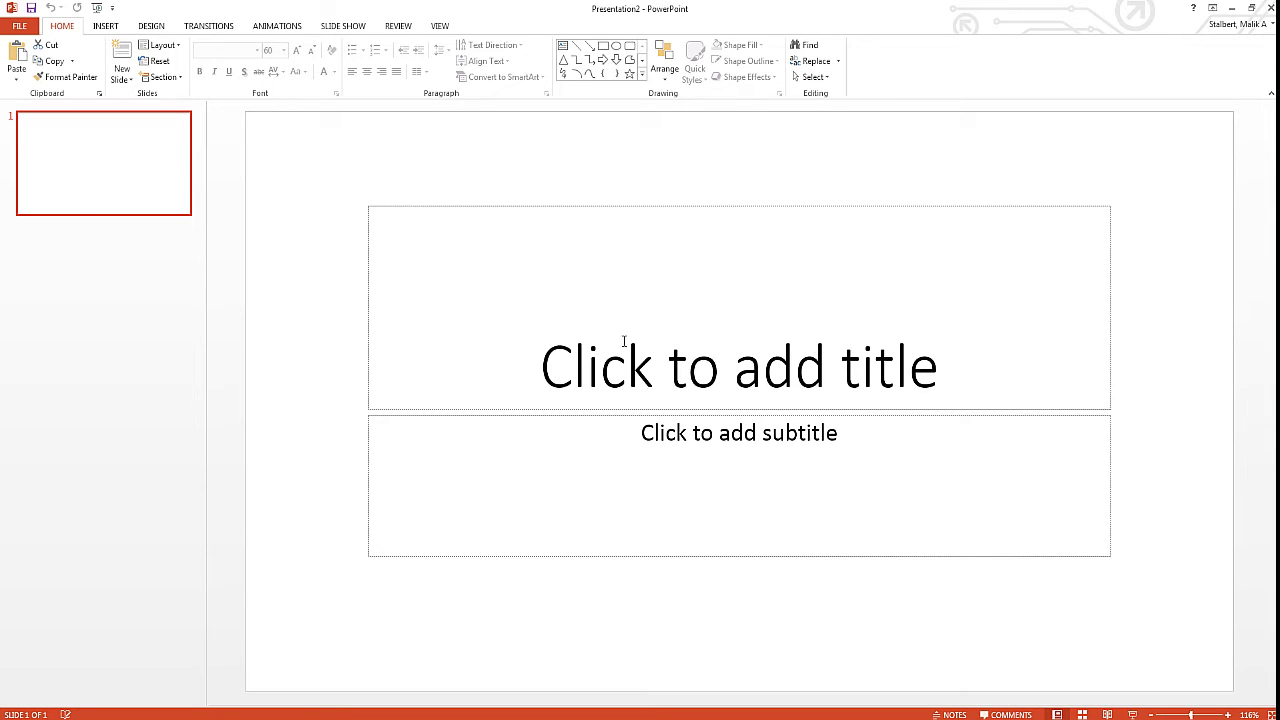
Enter 'Title' in the title placeholder and 'Sub' as the subtitle, then deselect the text
click(550, 357)
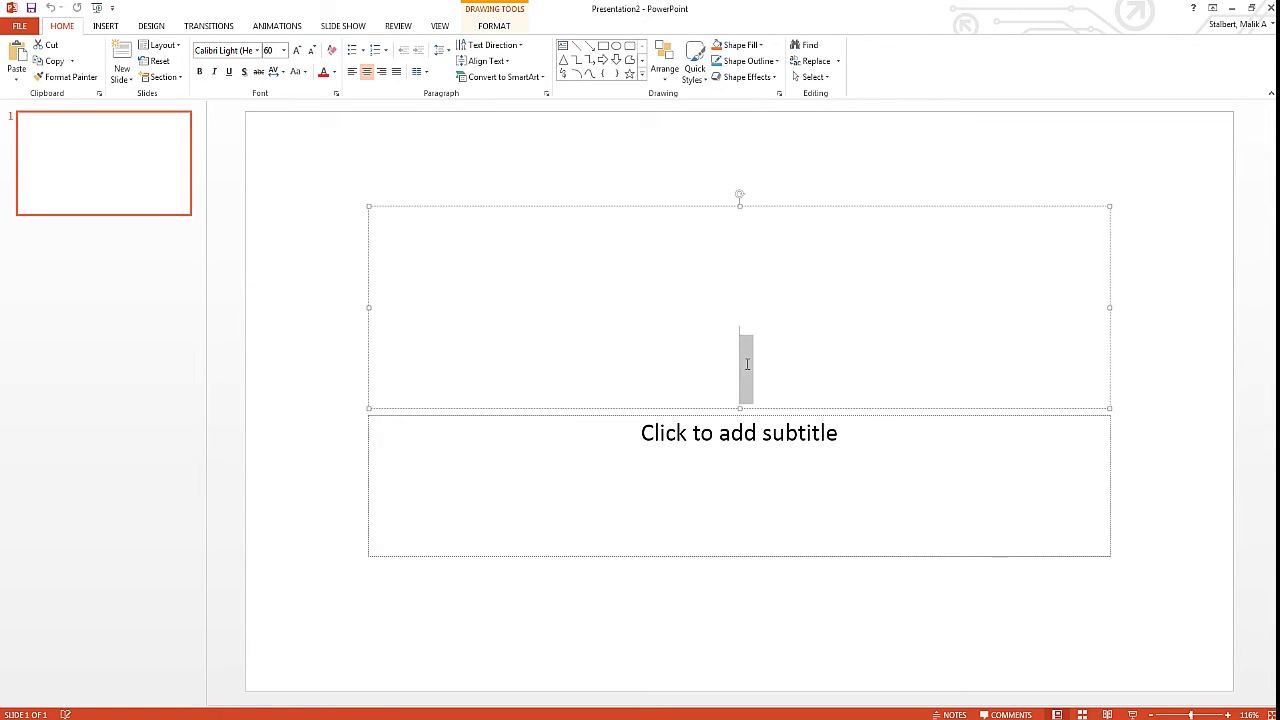
text(Title)
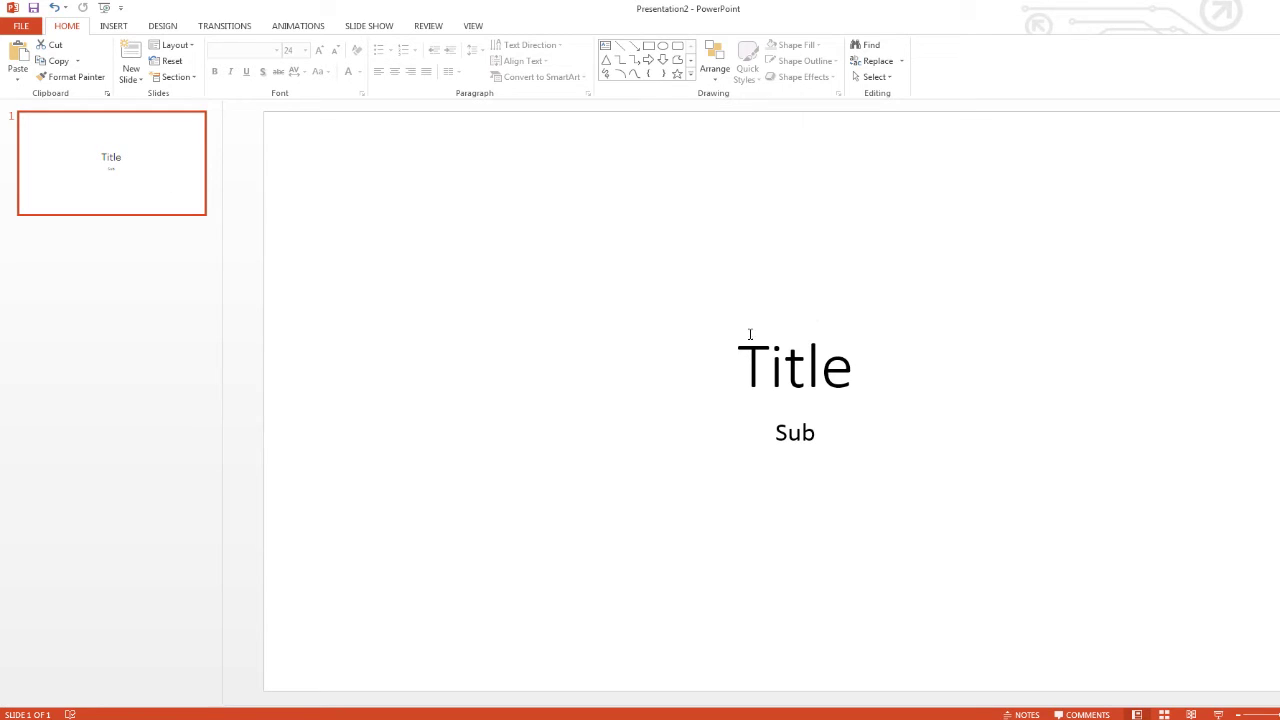
click(912, 312)
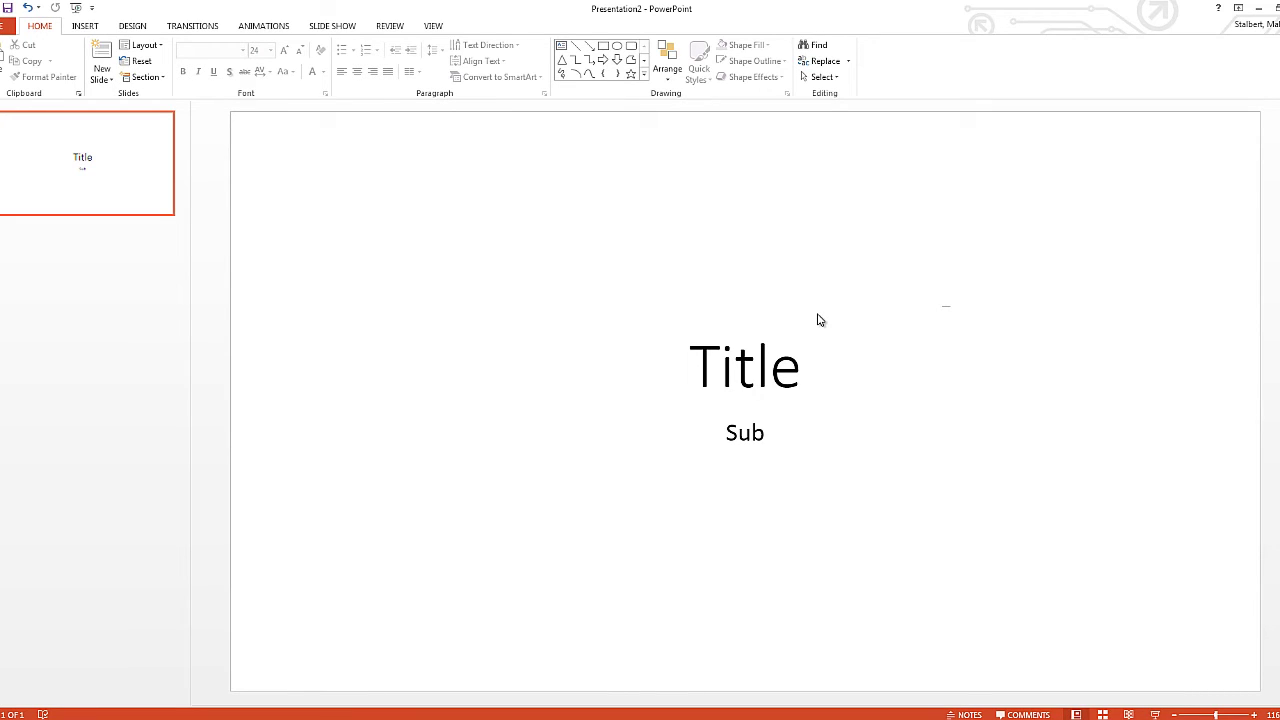
Show the keyboard access hints, place the cursor in the Title text, and scroll around the slide
key(alt)
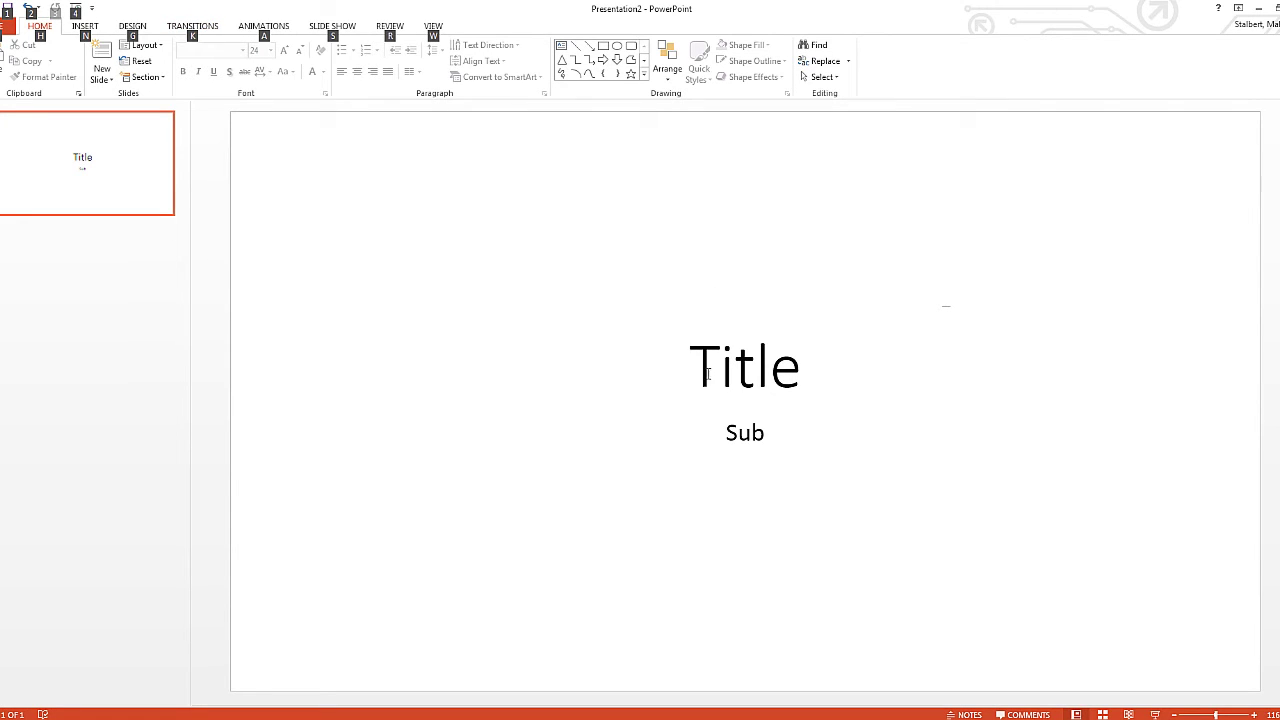
click(801, 372)
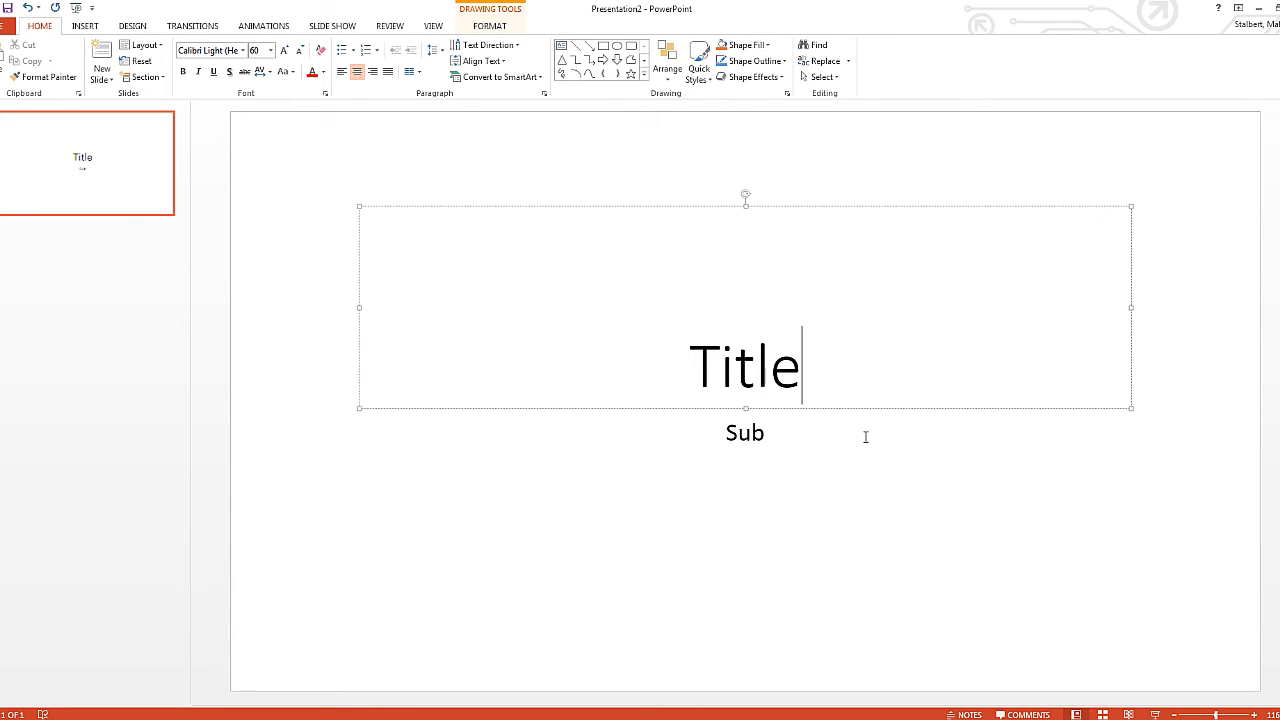
scroll(866, 437, down, 4)
scroll(866, 437, up, 15)
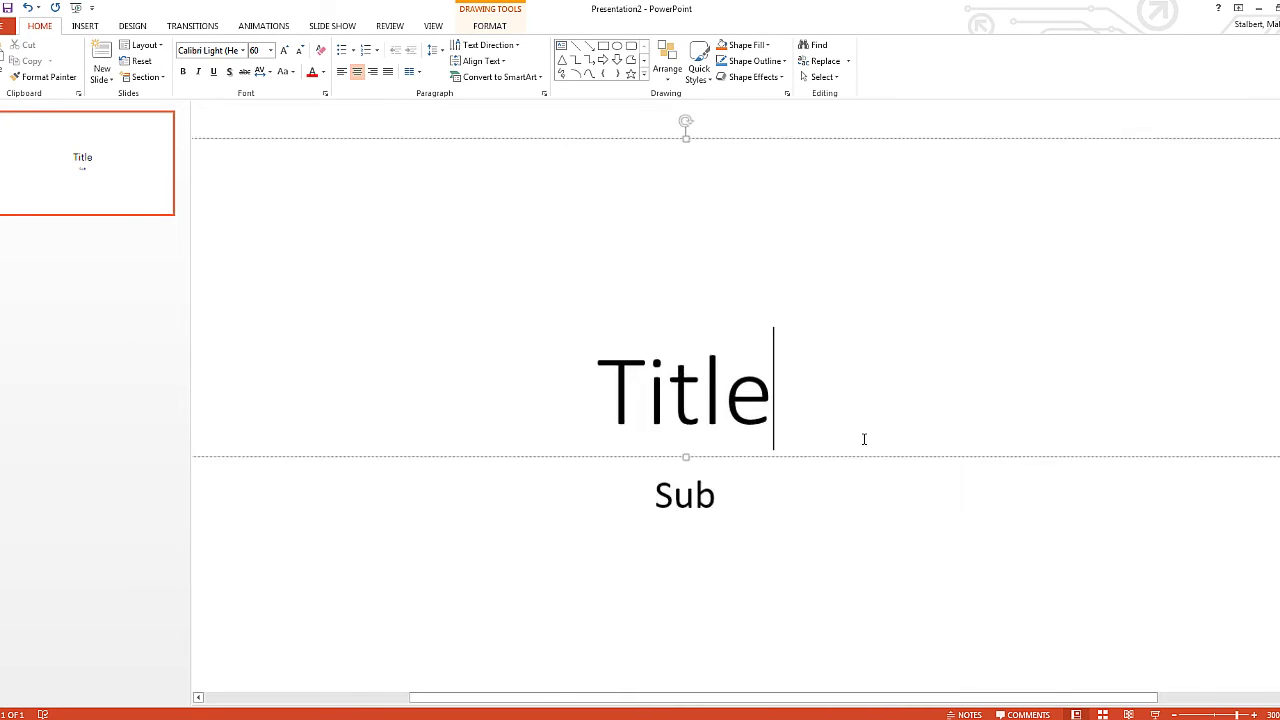
scroll(864, 439, up, 2)
scroll(849, 443, down, 1)
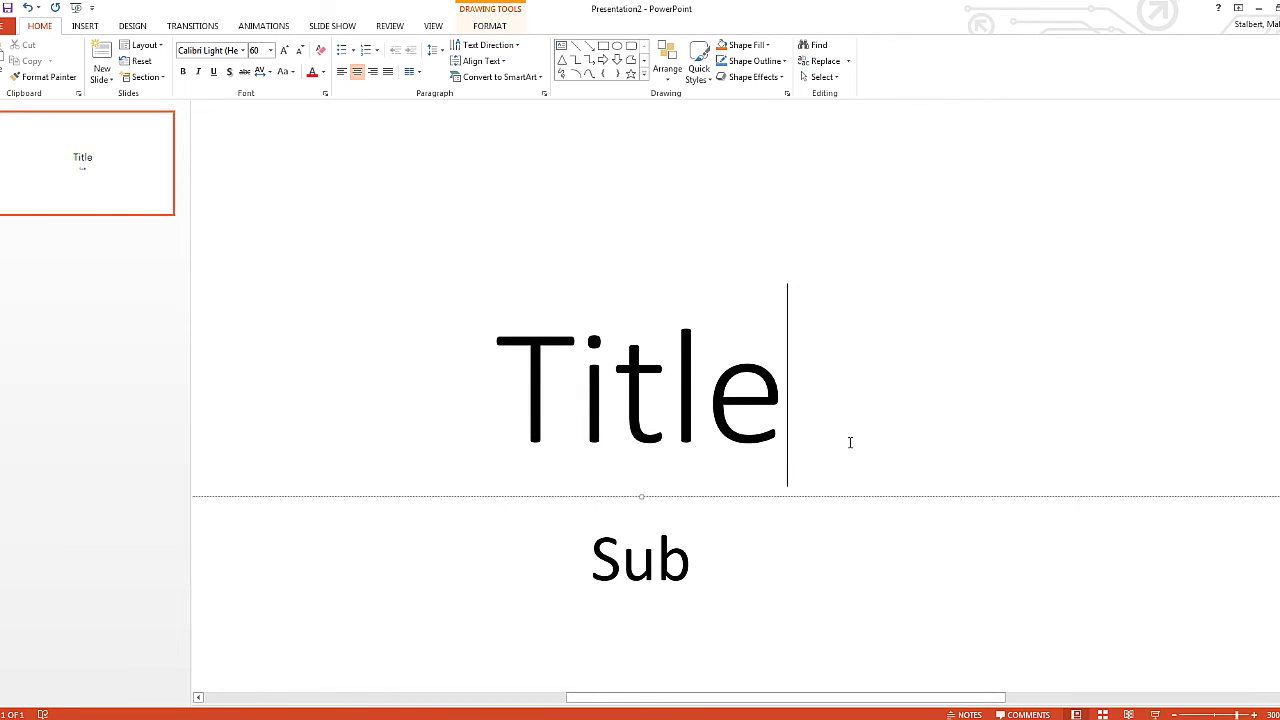
scroll(850, 443, up, 10)
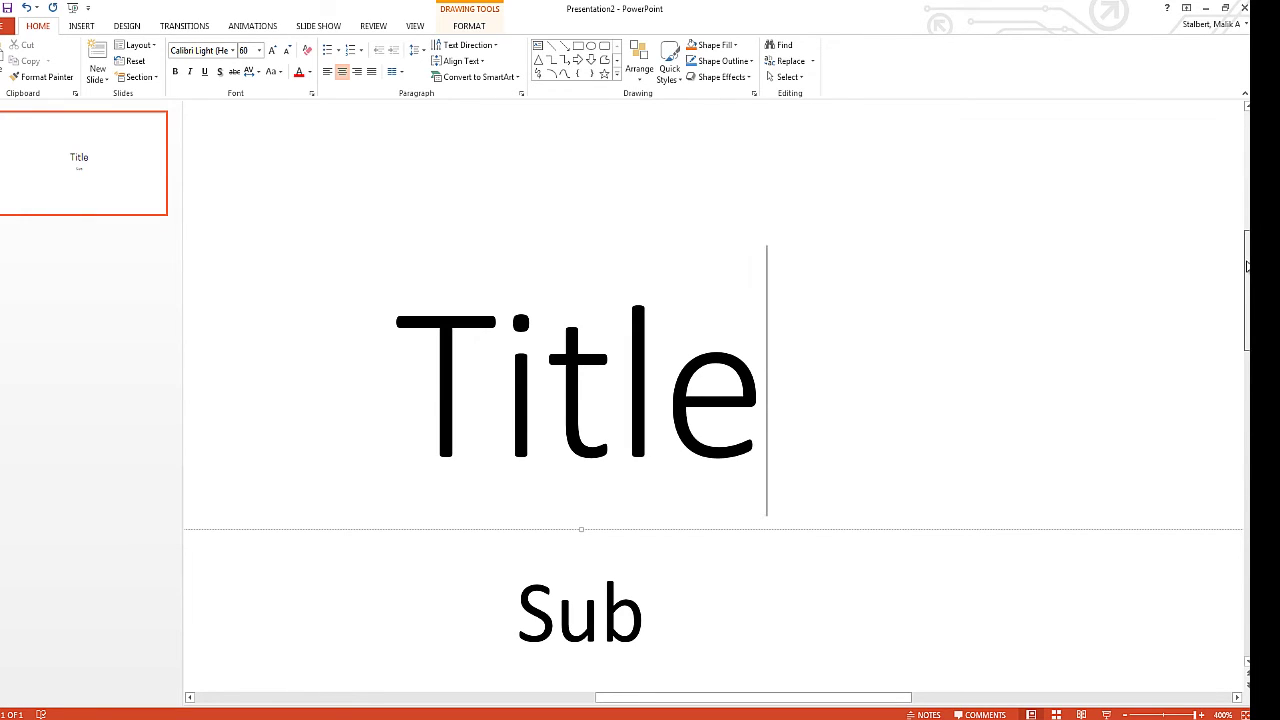
scroll(1246, 290, down, 3)
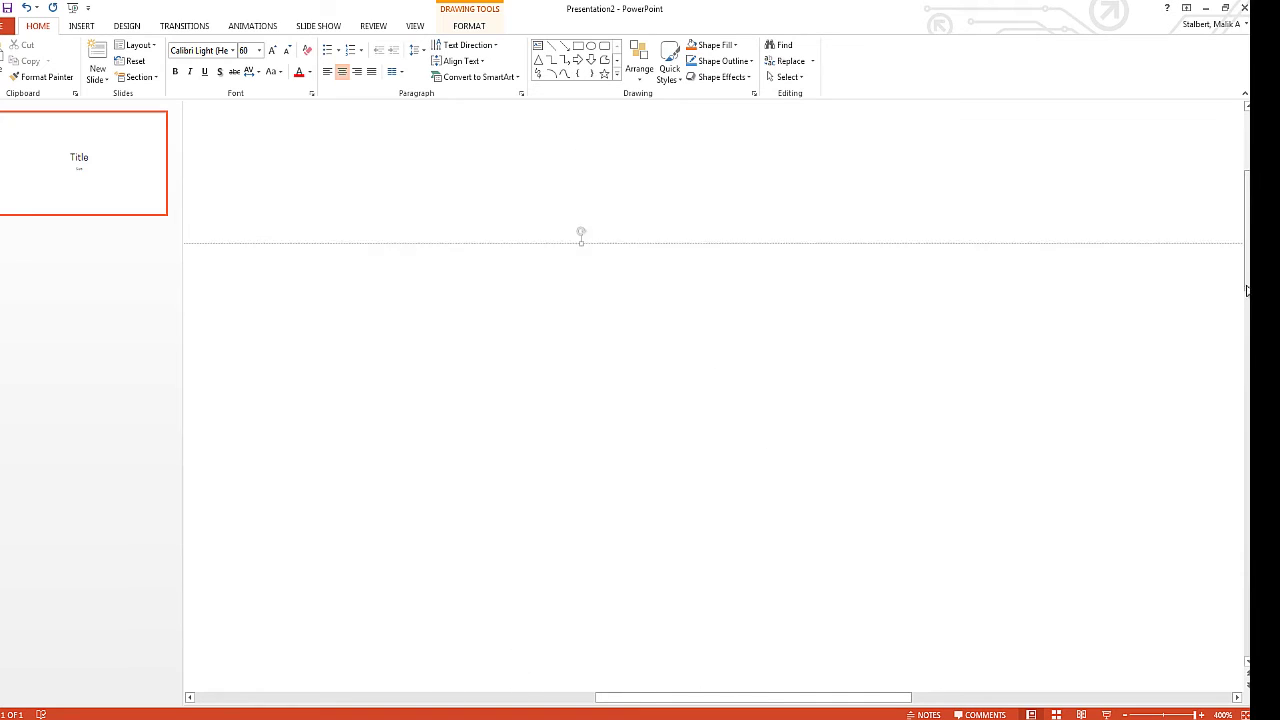
scroll(1246, 290, up, 1)
scroll(767, 679, up, 3)
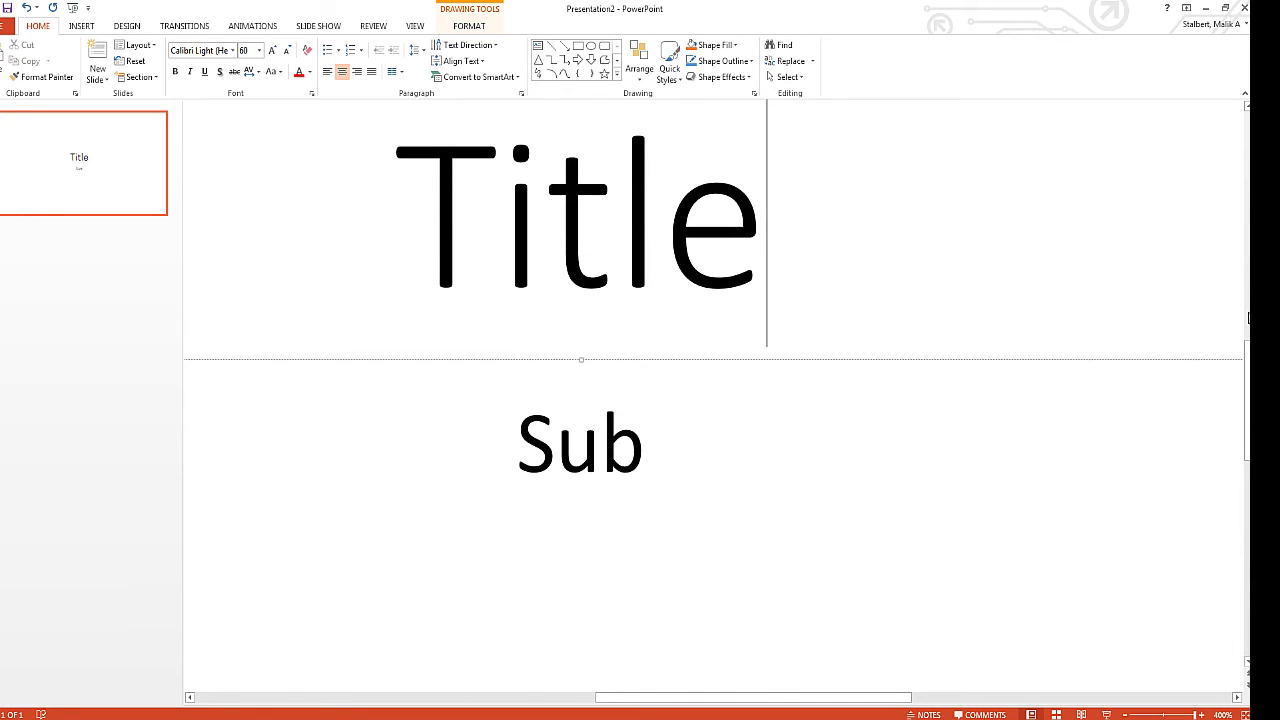
scroll(767, 679, down, 3)
scroll(767, 679, up, 3)
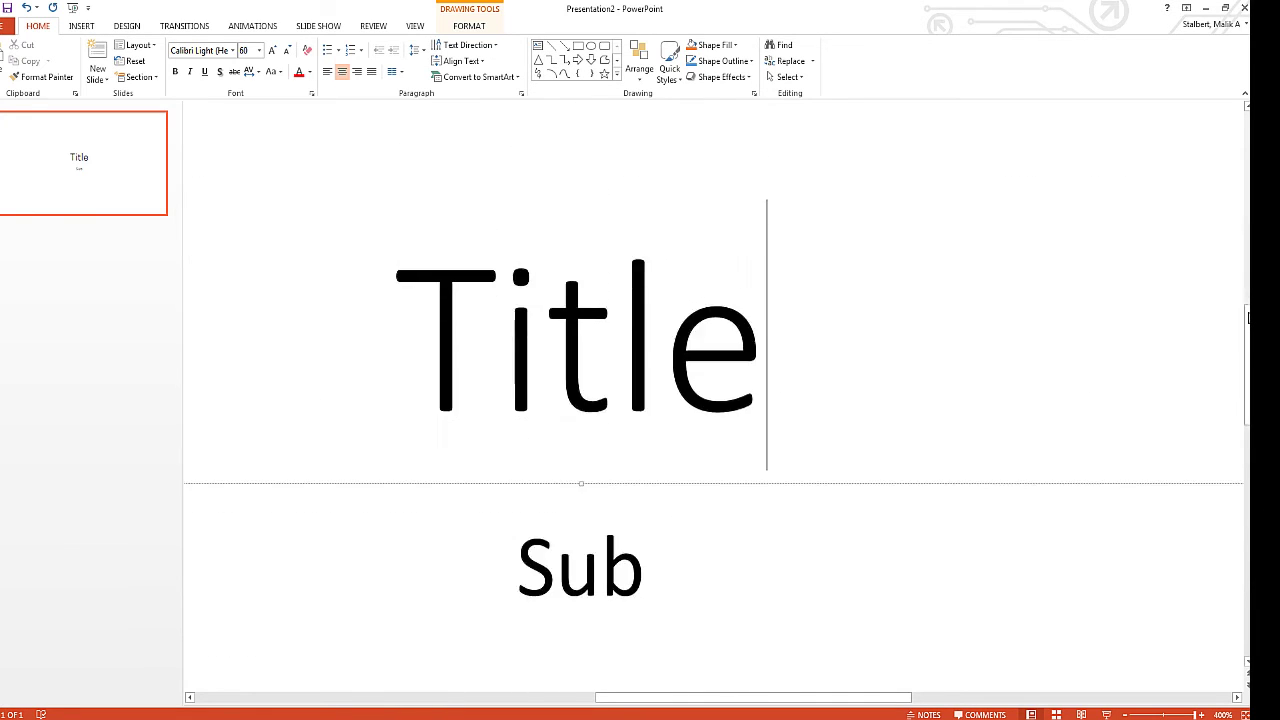
scroll(767, 679, down, 2)
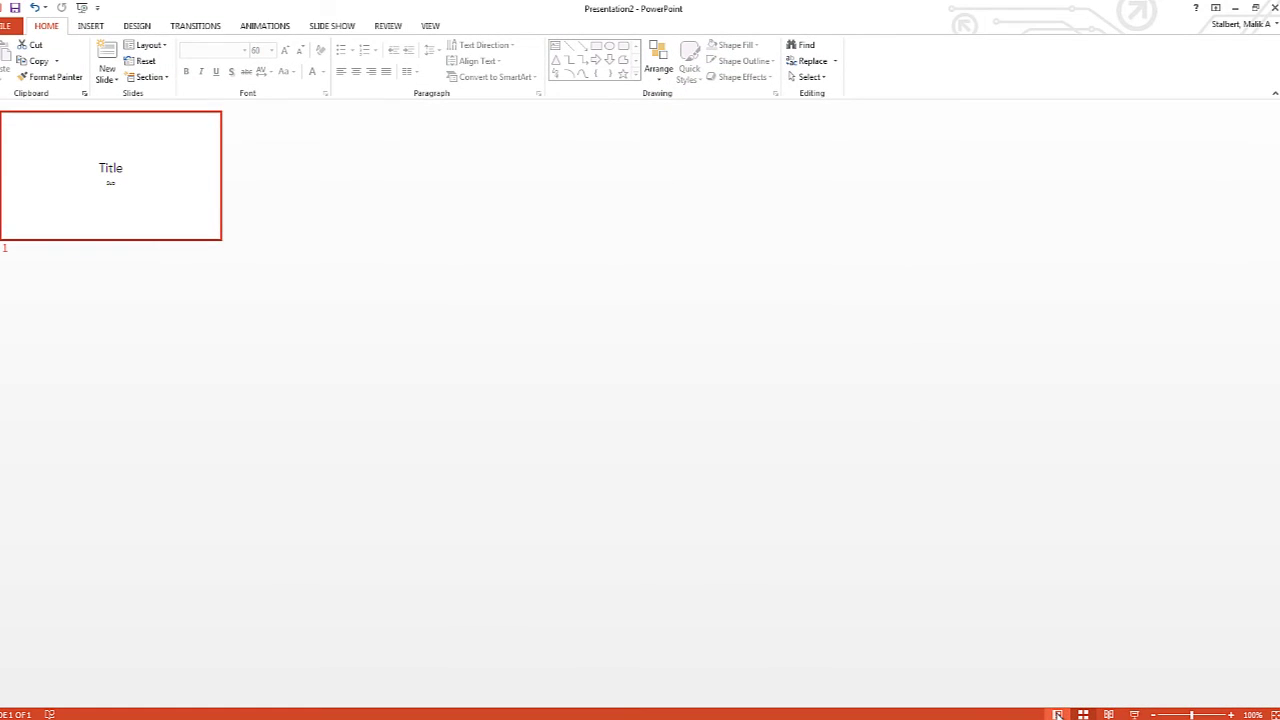
Return to Normal view and zoom out until the whole slide fits on screen
click(1057, 714)
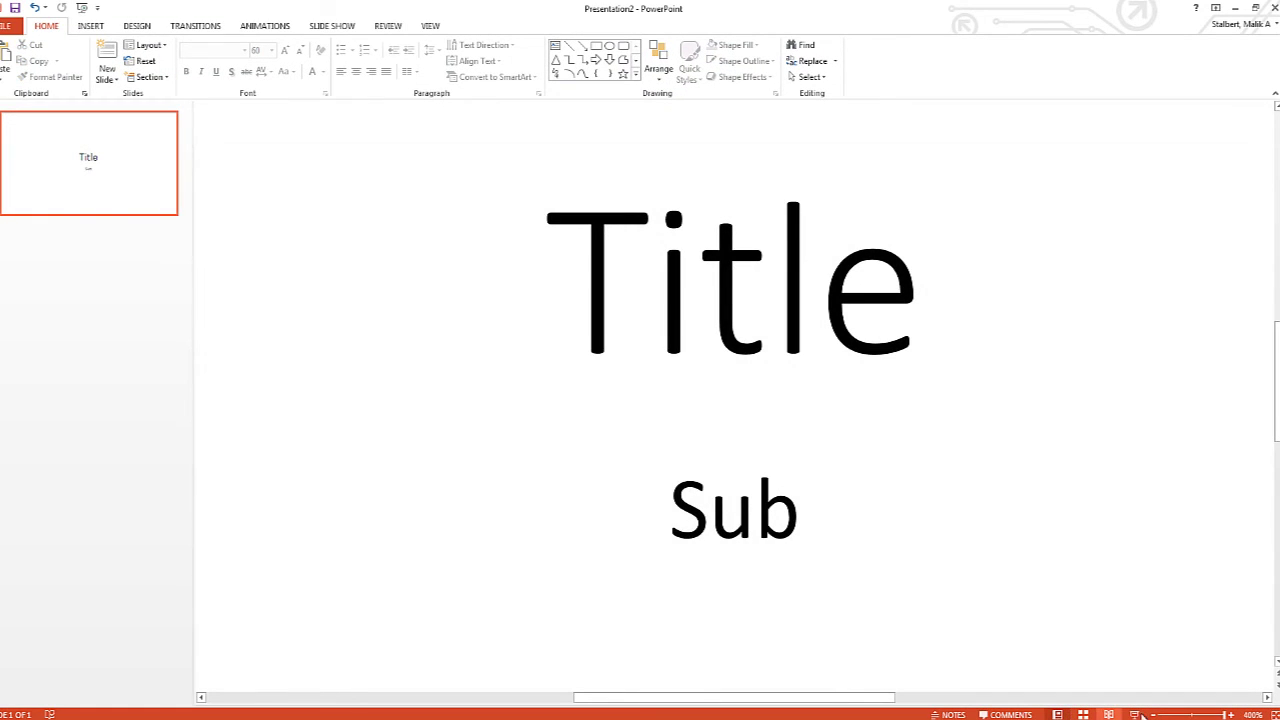
drag(1228, 714, 1184, 715)
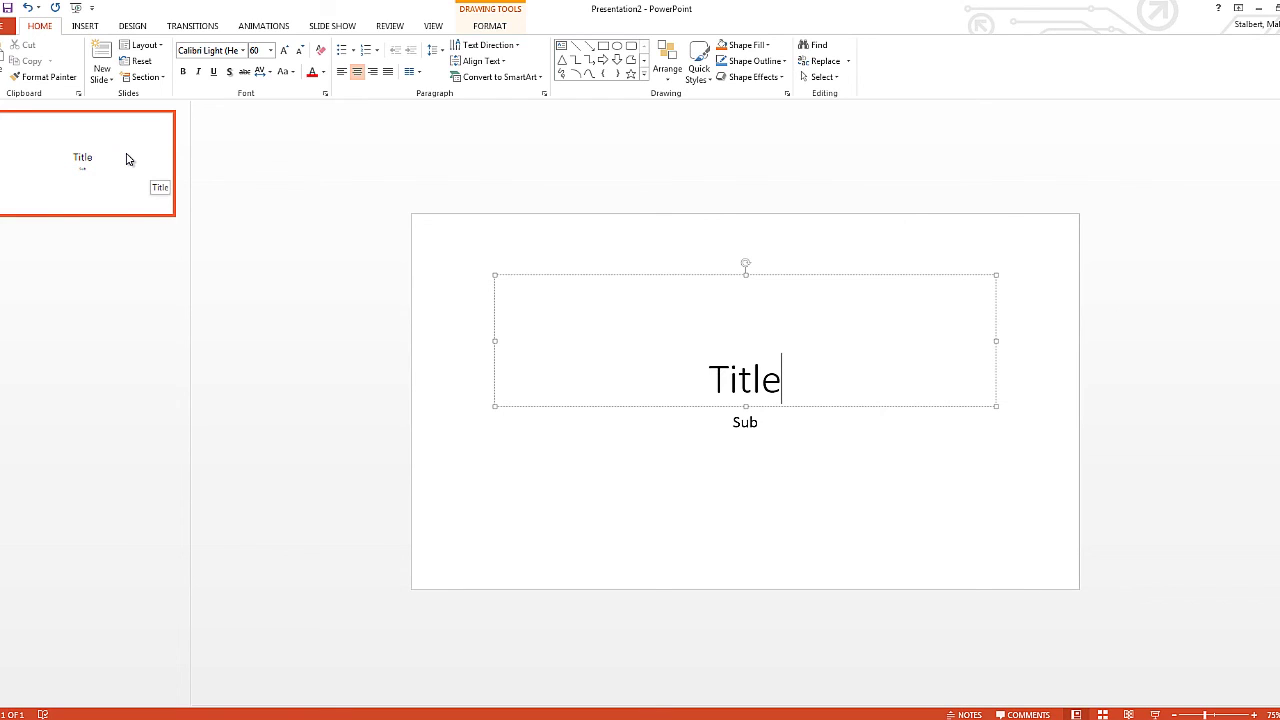
click(126, 159)
key(ctrl+c)
key(ctrl+v)
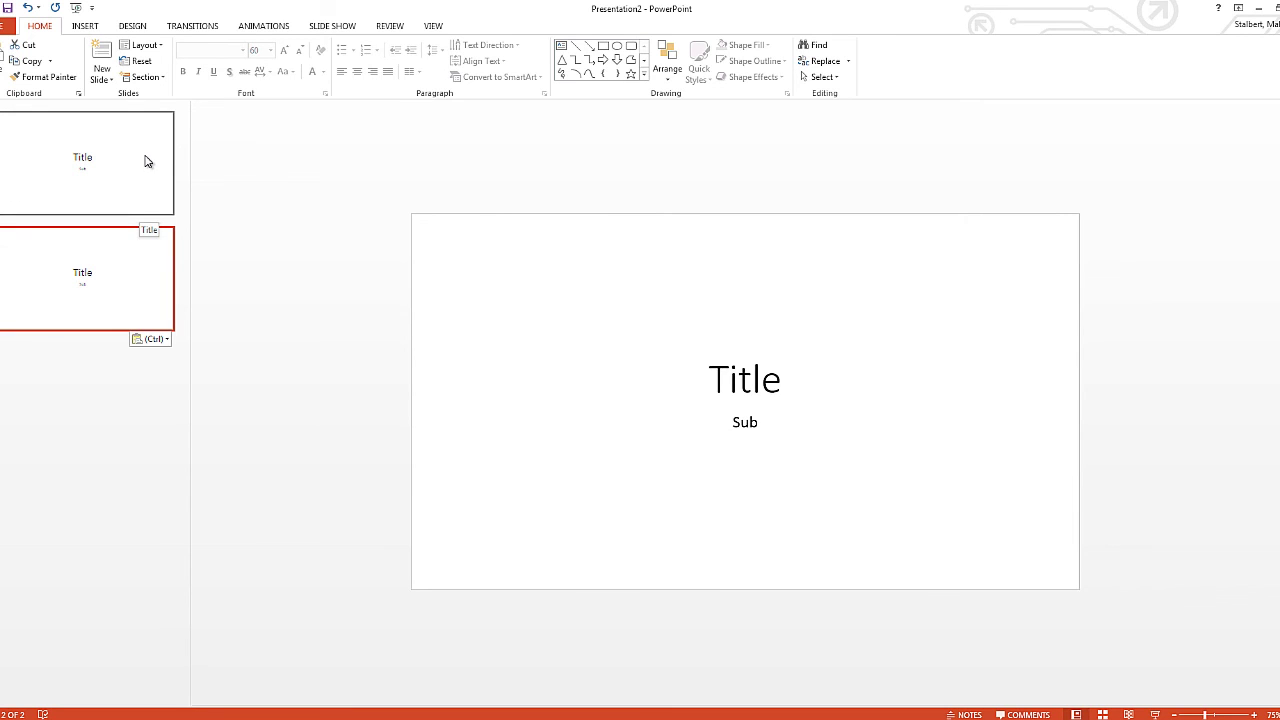
click(150, 402)
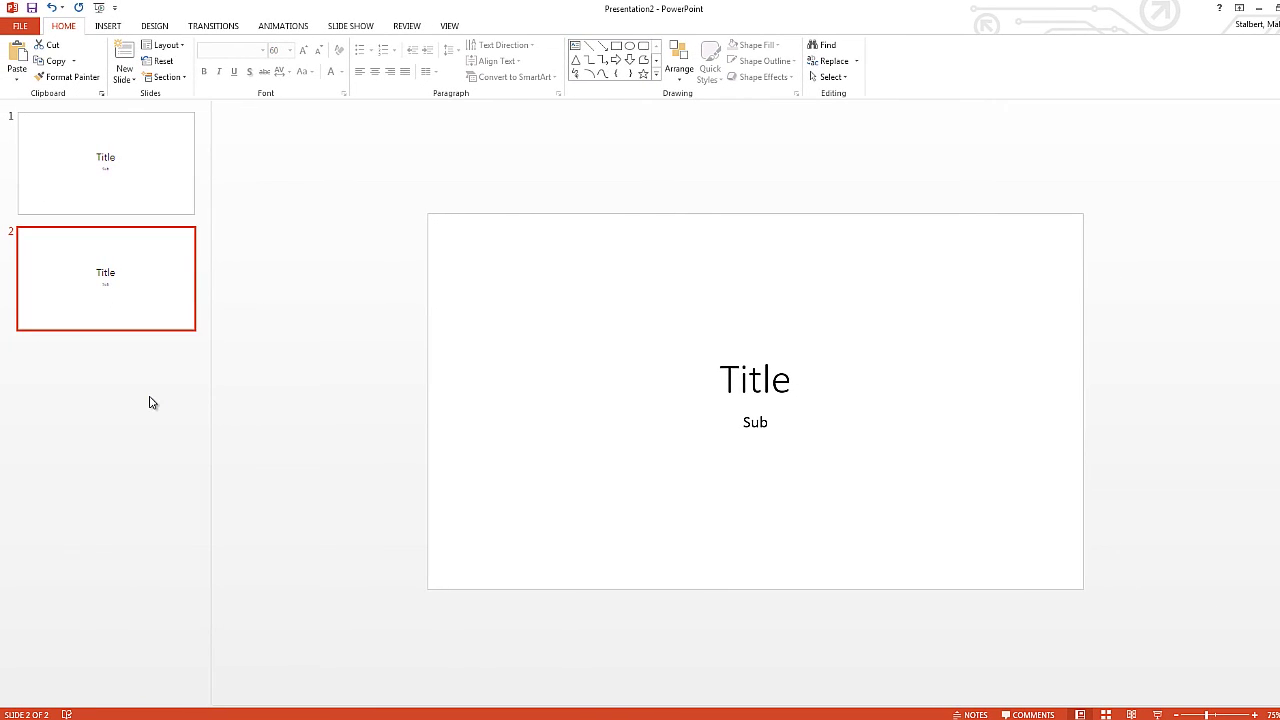
key(ctrl+v)
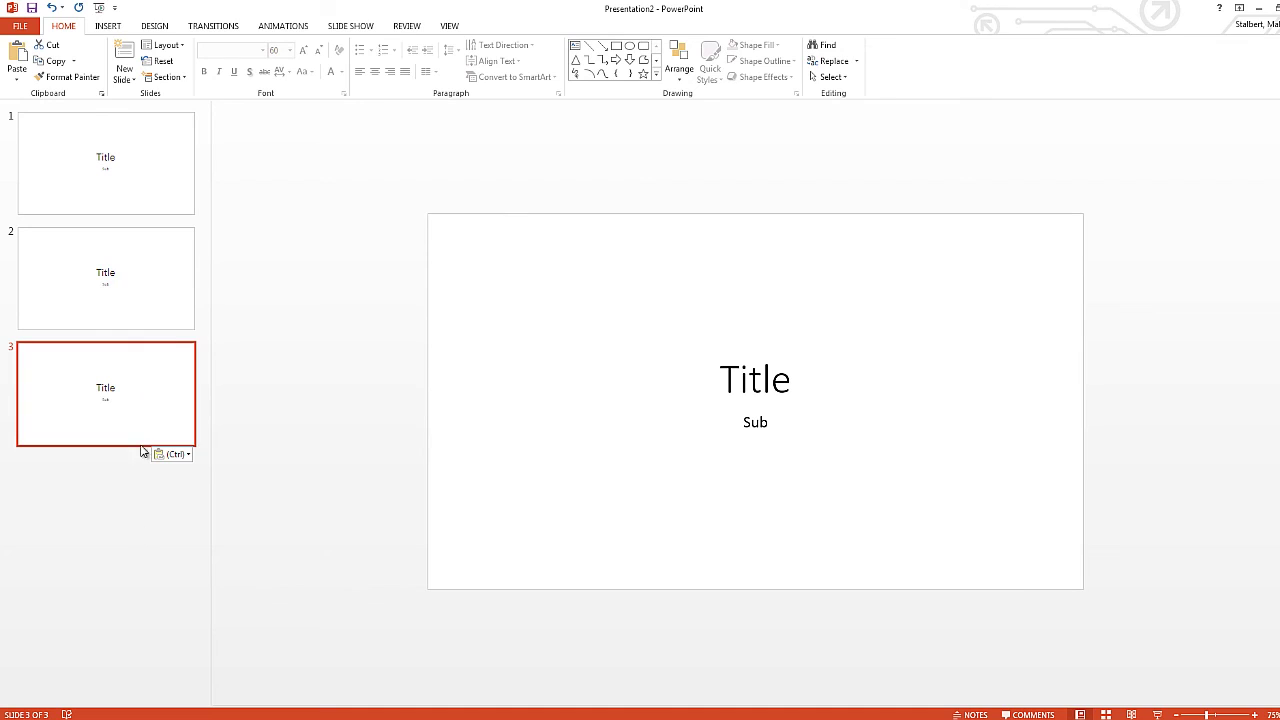
key(ctrl+v)
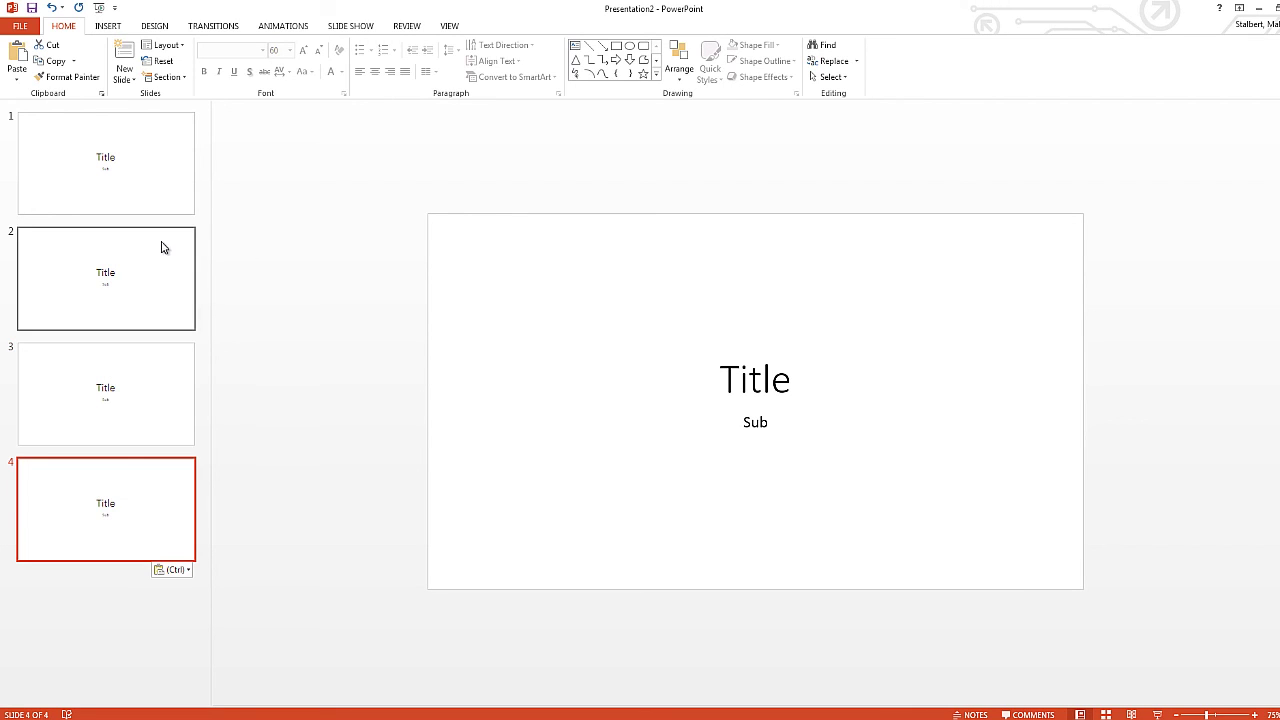
click(128, 163)
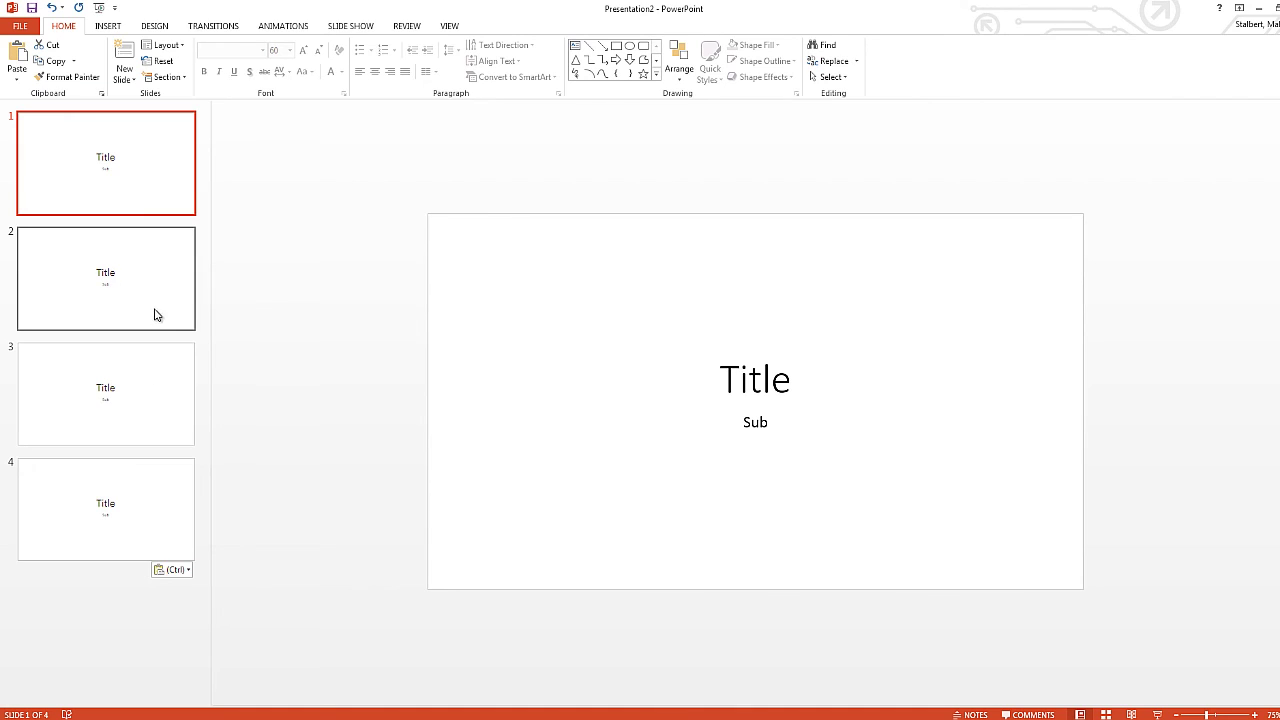
click(160, 276)
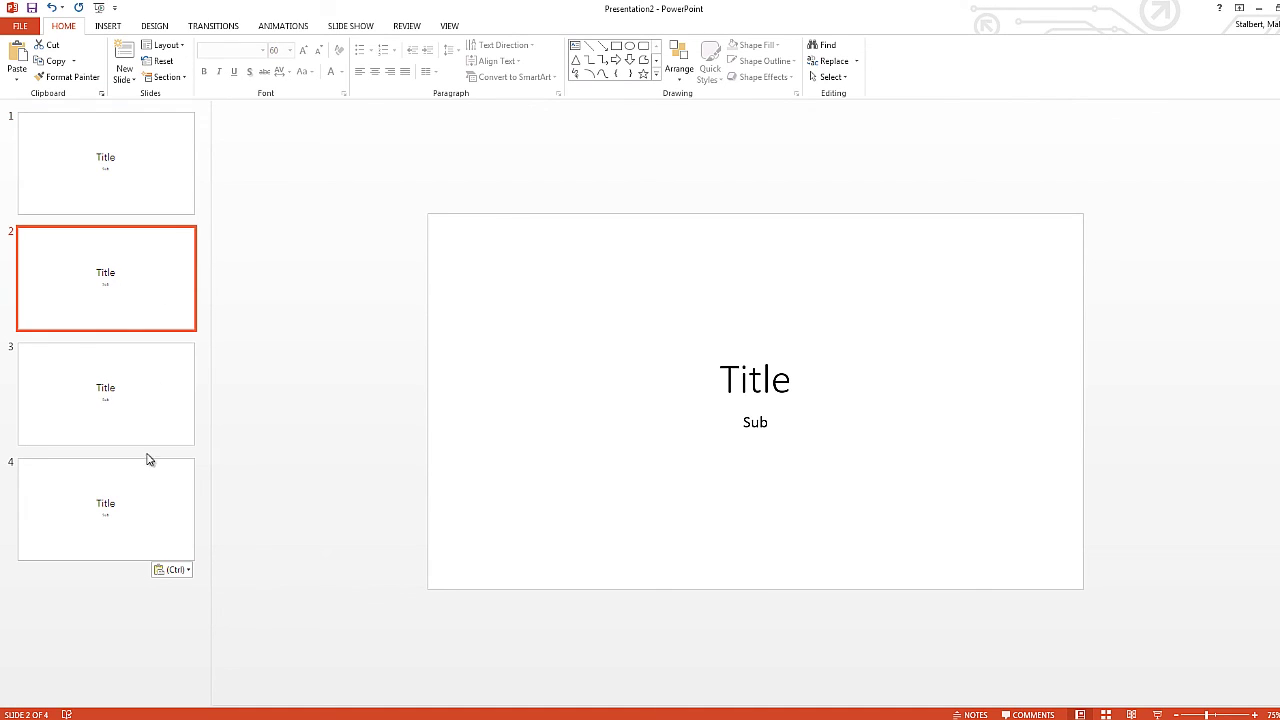
shift+click(145, 500)
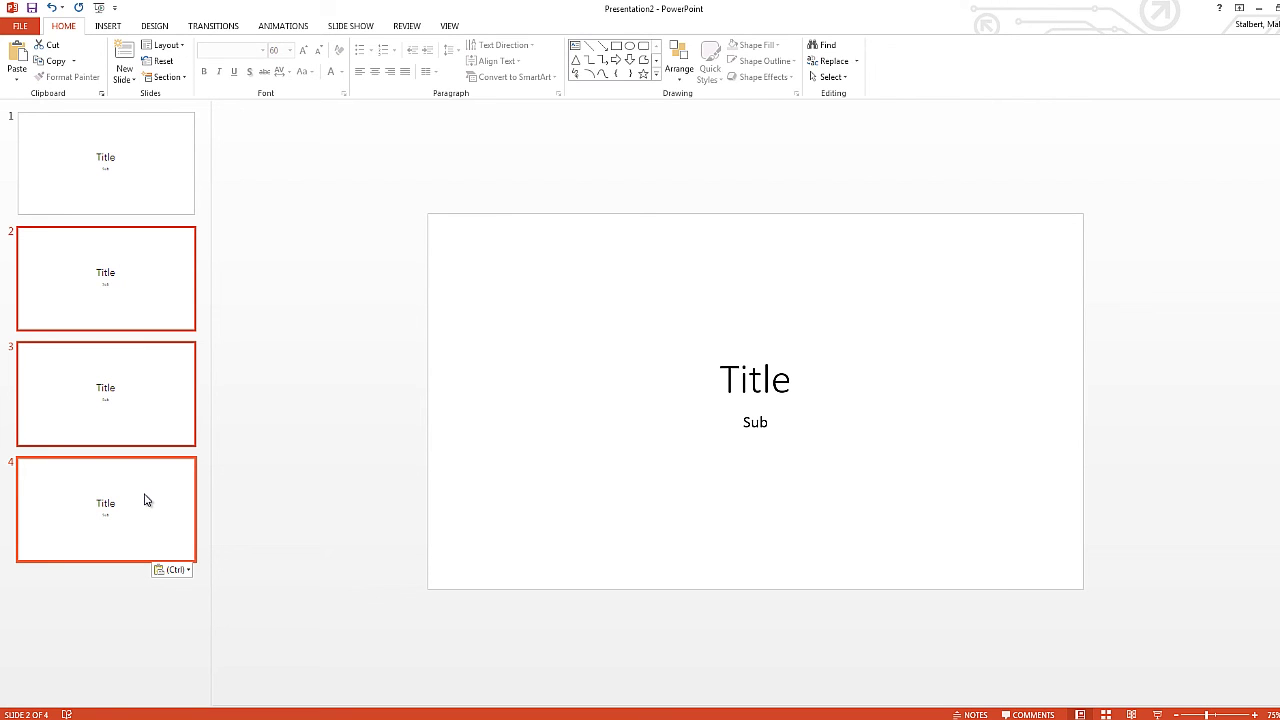
key(Delete)
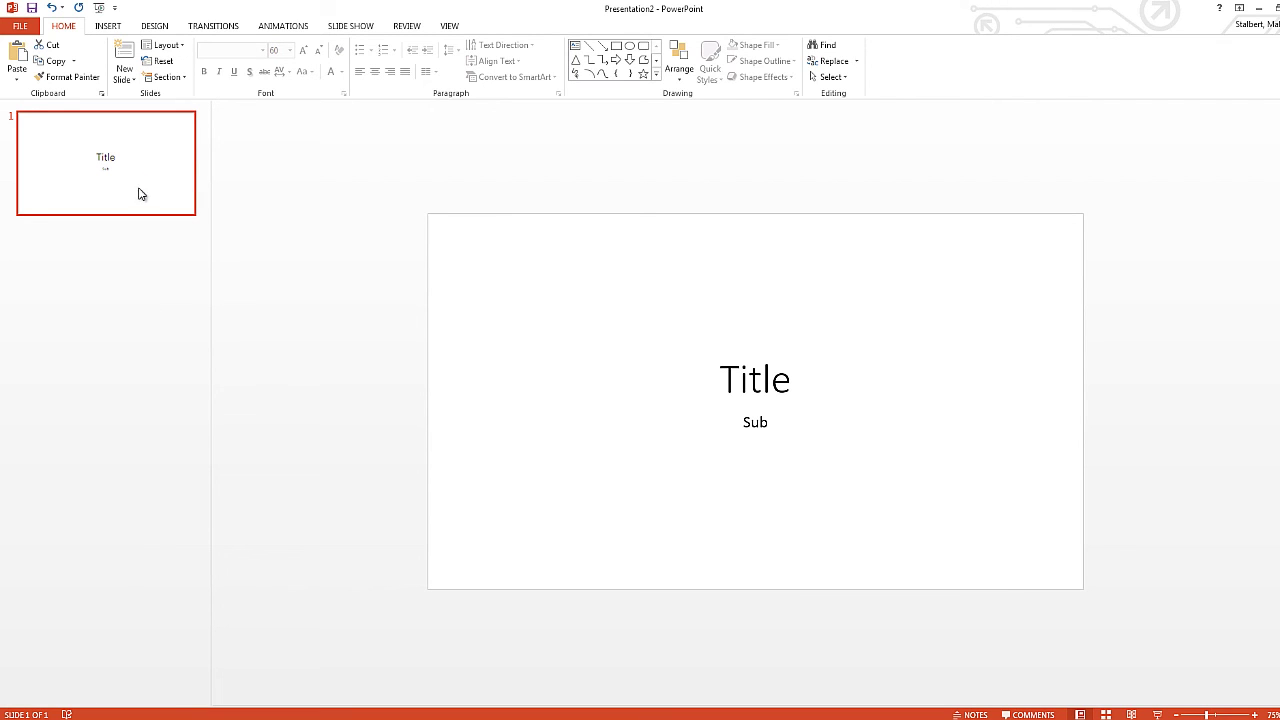
right_click(35, 188)
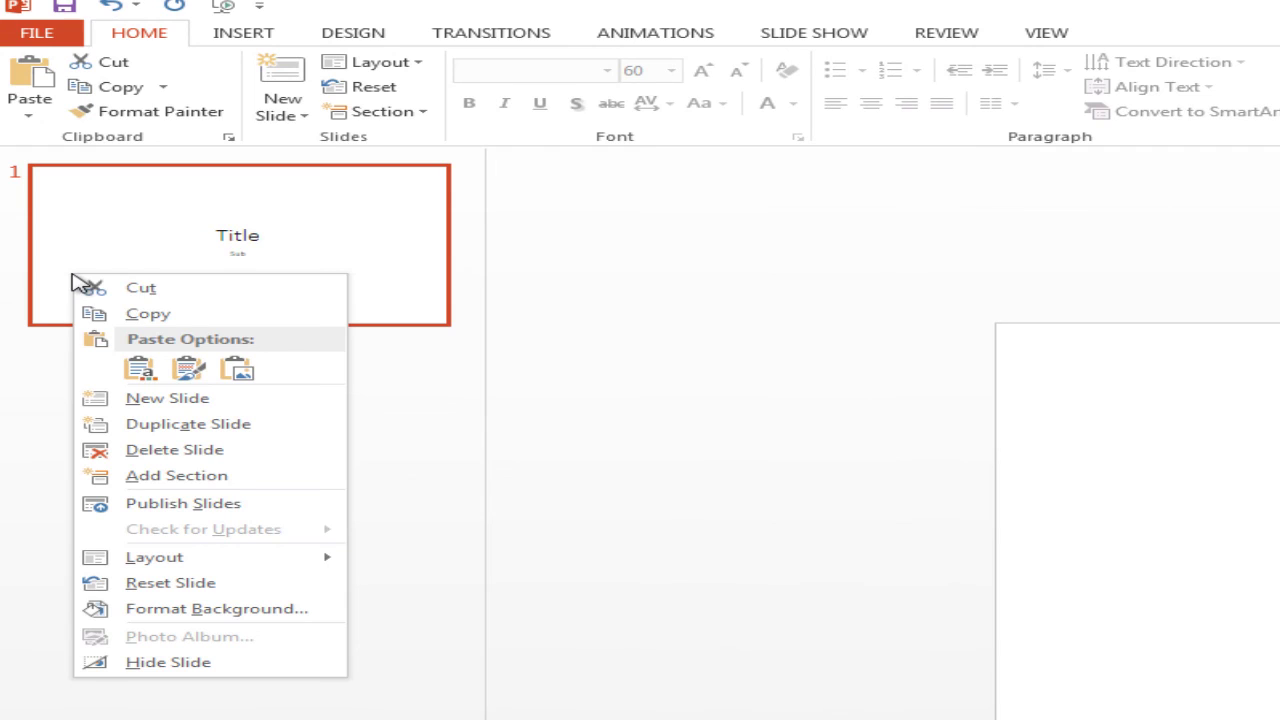
click(168, 430)
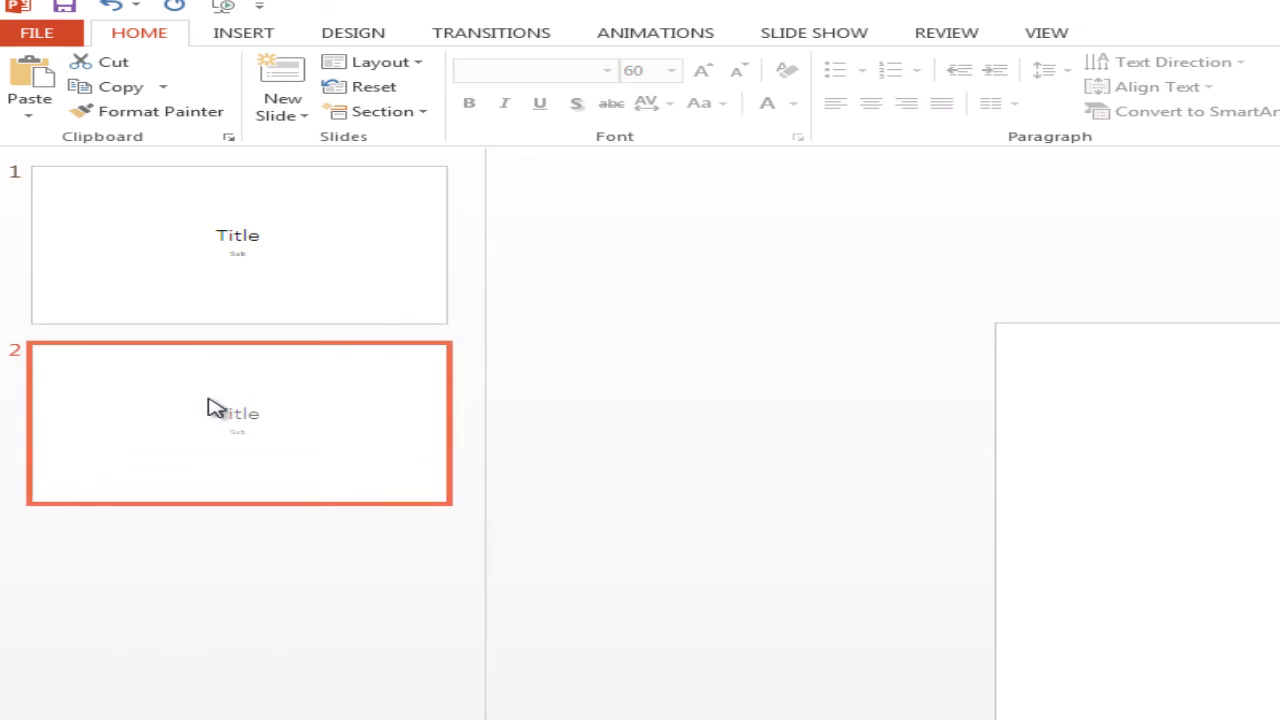
key(Delete)
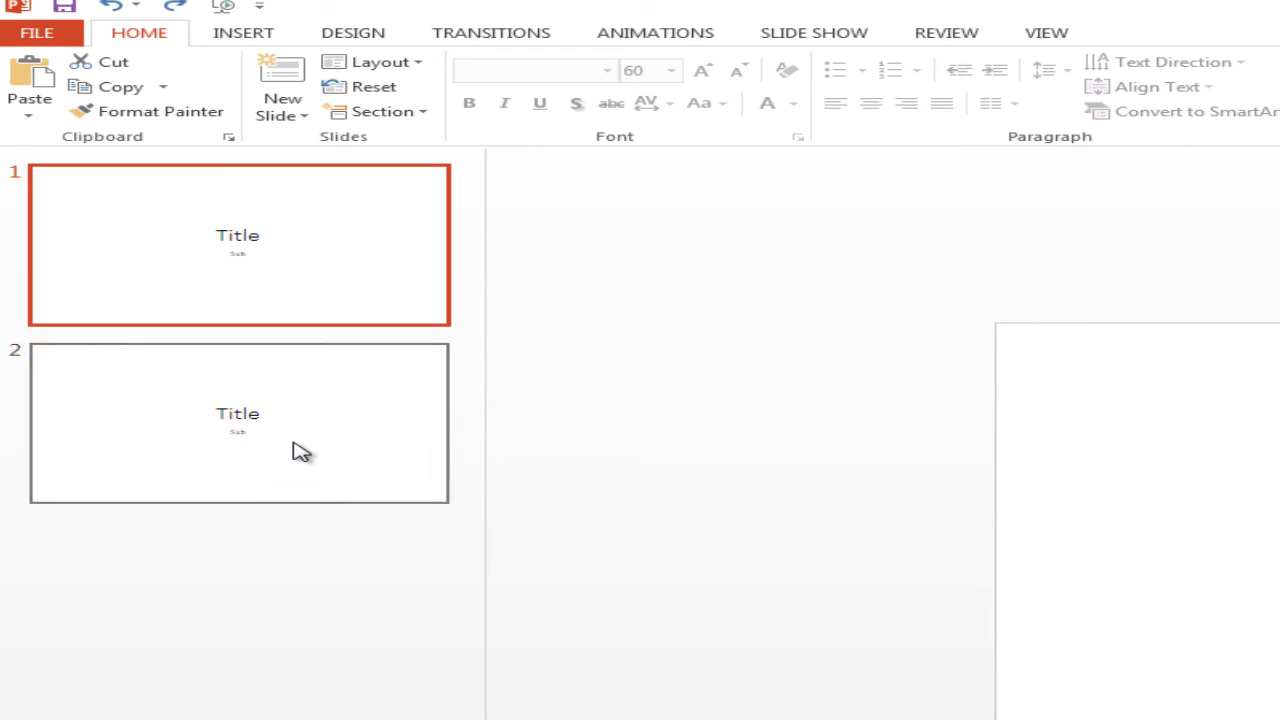